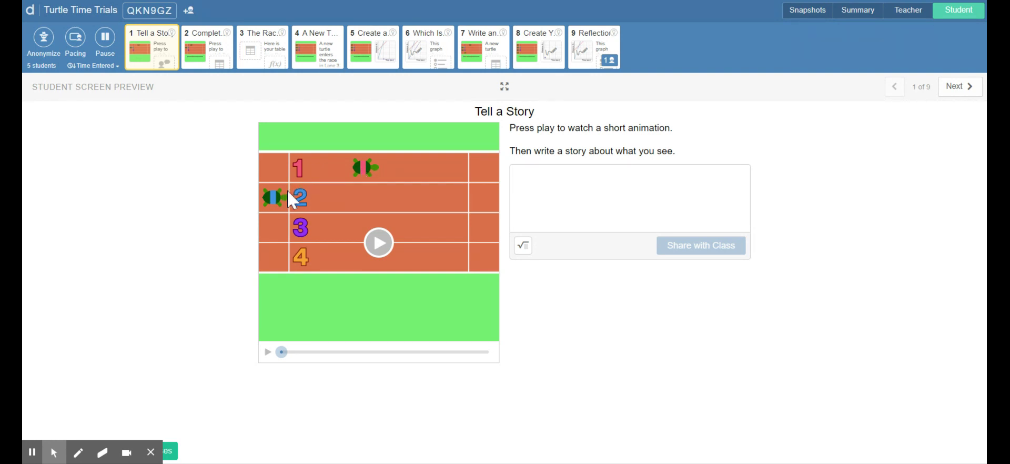
# Step: Play the Tell a Story turtle race to its finish, then advance to screen 2
pyautogui.click(379, 244)
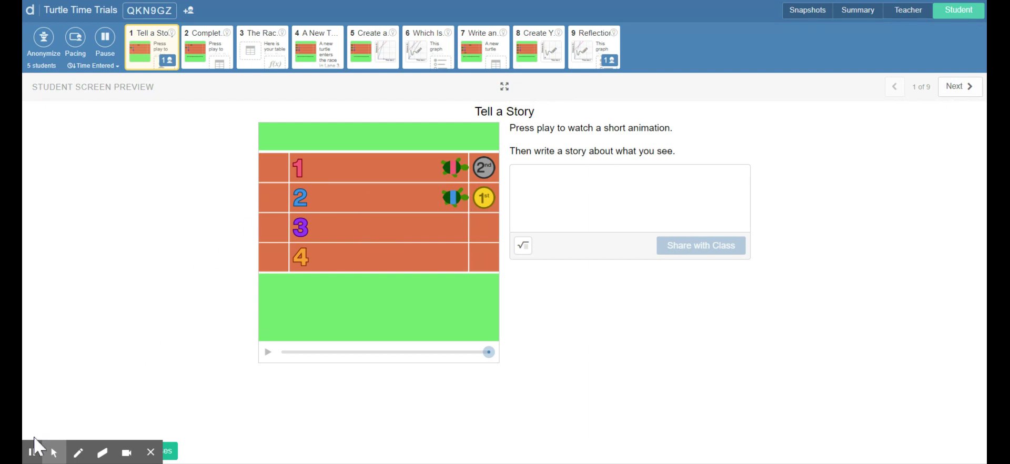
pyautogui.press('Right')
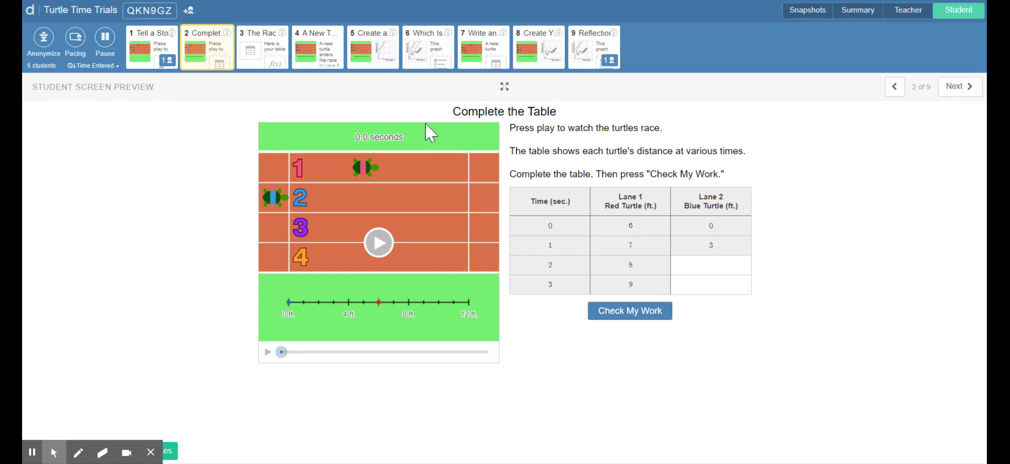
# Step: Scrub the race to 2 and 3 seconds, enter Lane 2 distances 6 and 9, then go to screen 3
pyautogui.click(379, 242)
pyautogui.click(267, 352)
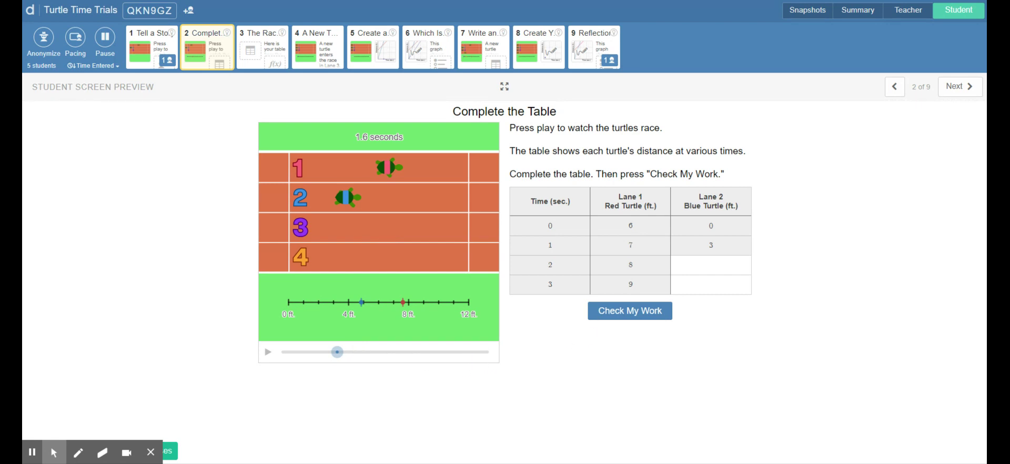
pyautogui.moveTo(340, 352); pyautogui.dragTo(350, 357)
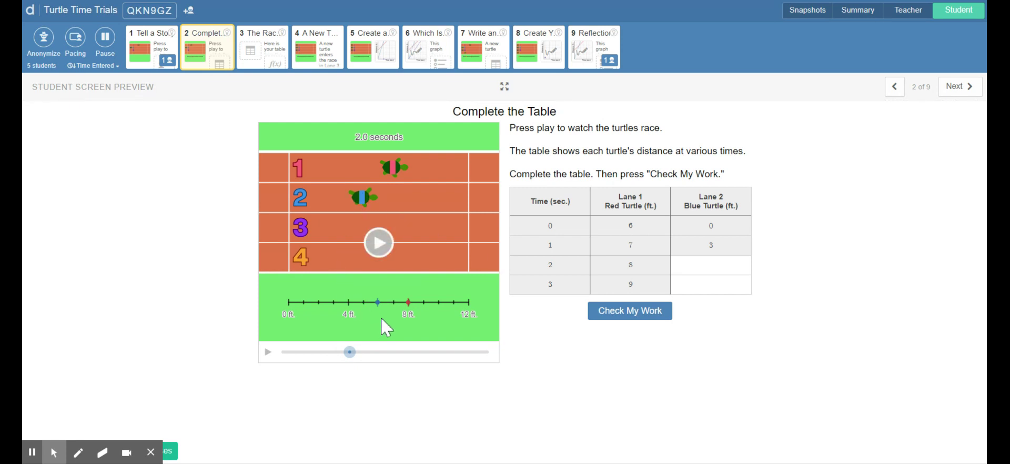
pyautogui.click(695, 272)
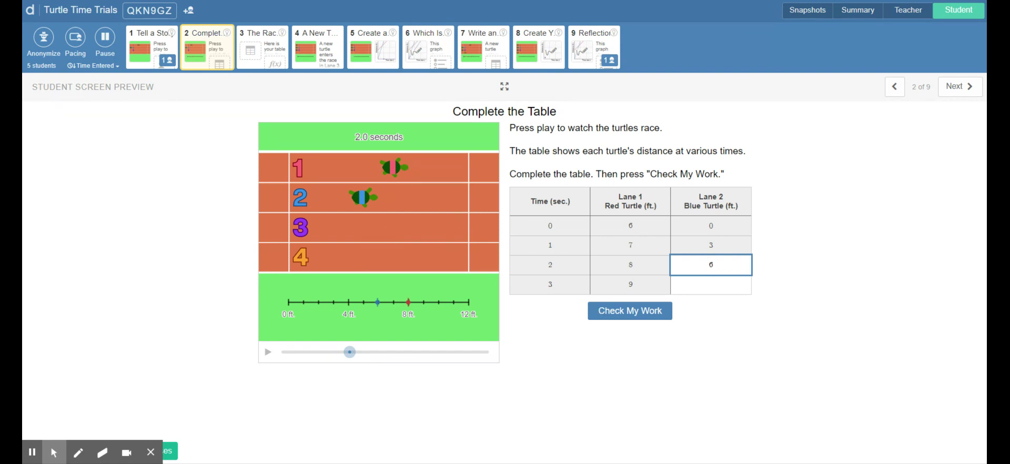
pyautogui.moveTo(350, 352); pyautogui.dragTo(386, 362)
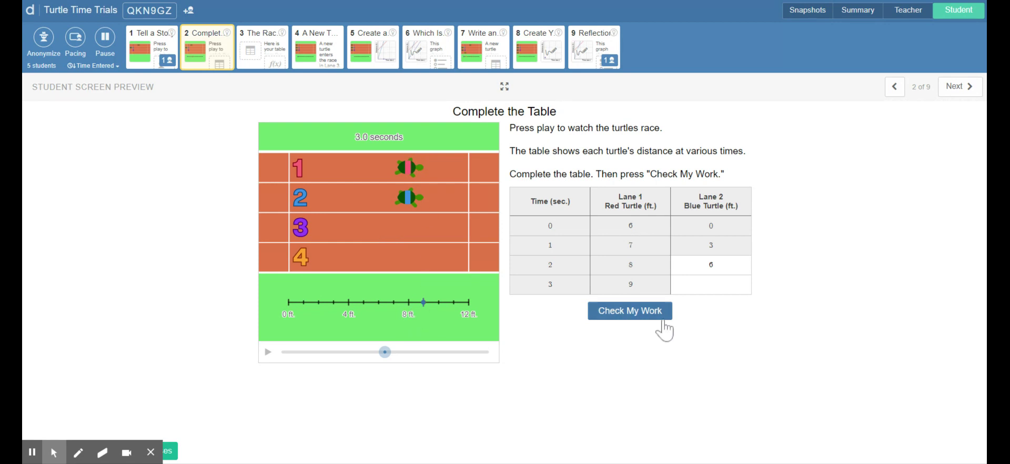
pyautogui.click(710, 285)
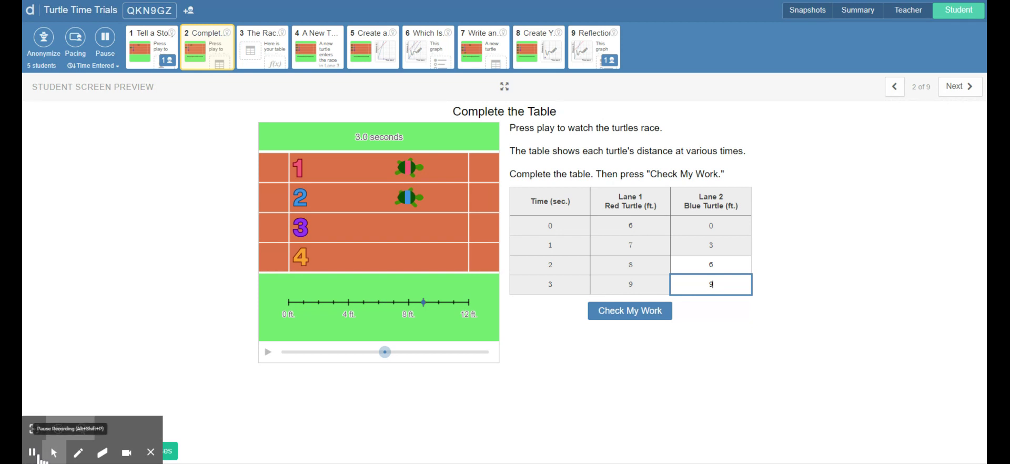
pyautogui.click(39, 456)
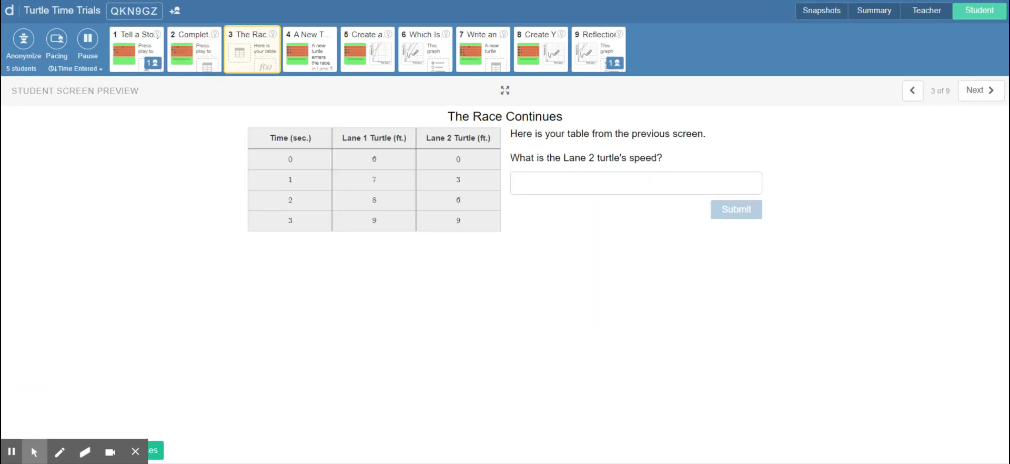
# Step: With the pen, handwrite 'Distance/time =' beside the question
pyautogui.click(60, 452)
pyautogui.moveTo(786, 232); pyautogui.dragTo(787, 253)
pyautogui.moveTo(799, 239); pyautogui.dragTo(807, 248)
pyautogui.click(805, 228)
pyautogui.moveTo(824, 223); pyautogui.dragTo(824, 247)
pyautogui.moveTo(815, 232)
pyautogui.mouseDown()
pyautogui.moveTo(836, 229)
pyautogui.moveTo(850, 247)
pyautogui.moveTo(866, 246)
pyautogui.mouseUp()
pyautogui.moveTo(874, 232)
pyautogui.mouseDown()
pyautogui.moveTo(868, 243)
pyautogui.moveTo(884, 234)
pyautogui.mouseUp()
pyautogui.moveTo(777, 260)
pyautogui.mouseDown()
pyautogui.moveTo(882, 242)
pyautogui.moveTo(800, 284)
pyautogui.moveTo(814, 270)
pyautogui.mouseUp()
pyautogui.moveTo(819, 269)
pyautogui.mouseDown()
pyautogui.moveTo(818, 282)
pyautogui.moveTo(838, 268)
pyautogui.moveTo(841, 280)
pyautogui.mouseUp()
pyautogui.moveTo(847, 274); pyautogui.dragTo(857, 278)
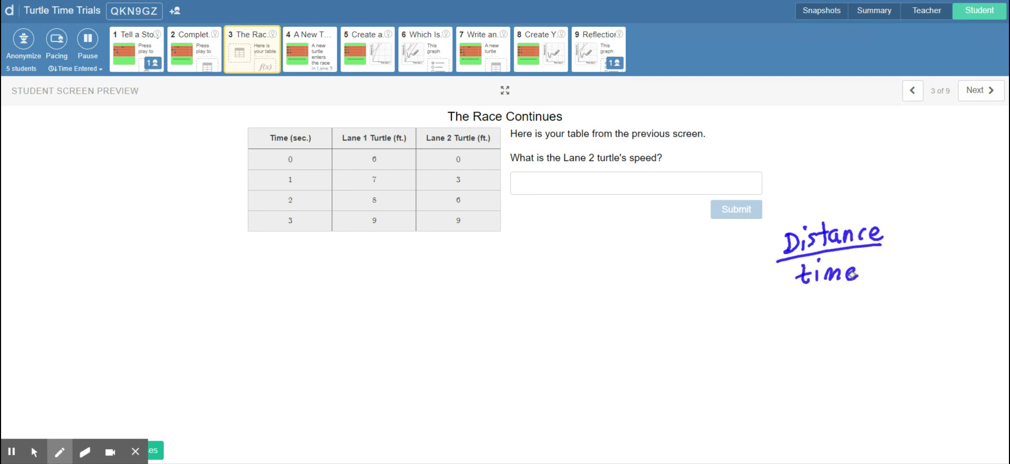
pyautogui.moveTo(892, 241); pyautogui.dragTo(906, 239)
pyautogui.moveTo(893, 246); pyautogui.dragTo(903, 245)
# Step: Label the table columns x | y and write (y−y)/(x−x) before Distance/time
pyautogui.moveTo(285, 91); pyautogui.dragTo(320, 124)
pyautogui.moveTo(333, 87)
pyautogui.mouseDown()
pyautogui.moveTo(336, 111)
pyautogui.moveTo(270, 111)
pyautogui.moveTo(369, 98)
pyautogui.mouseUp()
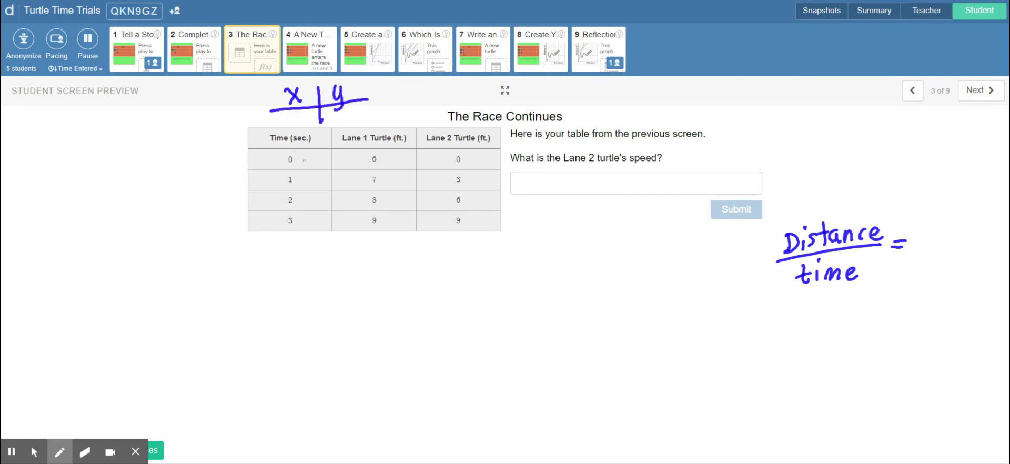
pyautogui.moveTo(749, 271)
pyautogui.mouseDown()
pyautogui.moveTo(761, 268)
pyautogui.moveTo(716, 296)
pyautogui.mouseUp()
pyautogui.moveTo(702, 256)
pyautogui.mouseDown()
pyautogui.moveTo(729, 256)
pyautogui.moveTo(715, 241)
pyautogui.moveTo(707, 258)
pyautogui.moveTo(694, 240)
pyautogui.moveTo(672, 244)
pyautogui.mouseUp()
pyautogui.moveTo(678, 231)
pyautogui.mouseDown()
pyautogui.moveTo(666, 259)
pyautogui.moveTo(695, 259)
pyautogui.moveTo(666, 297)
pyautogui.moveTo(698, 287)
pyautogui.mouseUp()
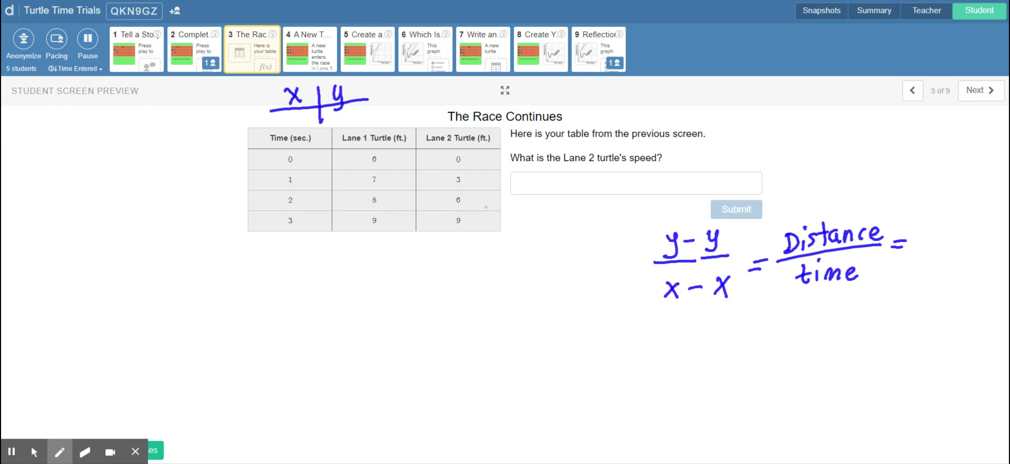
# Step: Bracket the 0-second and 2-second table rows as points (0, 0) and (2, 6)
pyautogui.moveTo(288, 147); pyautogui.dragTo(279, 171)
pyautogui.moveTo(428, 165); pyautogui.dragTo(430, 173)
pyautogui.moveTo(472, 149); pyautogui.dragTo(468, 172)
pyautogui.moveTo(285, 190); pyautogui.dragTo(279, 215)
pyautogui.moveTo(436, 206); pyautogui.dragTo(432, 214)
pyautogui.moveTo(469, 192); pyautogui.dragTo(470, 215)
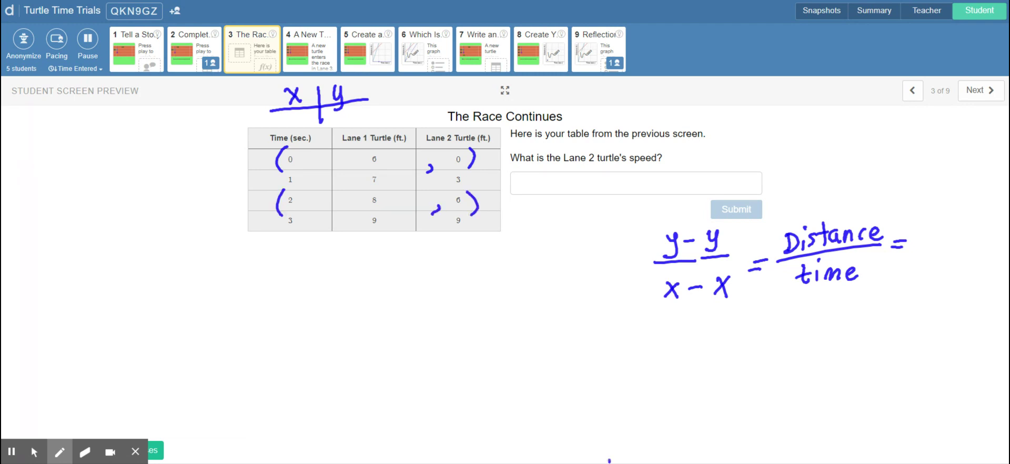
# Step: Write (0, 0) below the table, erasing one miswritten stroke, and begin writing (2, 6)
pyautogui.moveTo(363, 253)
pyautogui.mouseDown()
pyautogui.moveTo(355, 266)
pyautogui.moveTo(363, 253)
pyautogui.mouseUp()
pyautogui.moveTo(372, 268); pyautogui.dragTo(369, 282)
pyautogui.moveTo(391, 253)
pyautogui.mouseDown()
pyautogui.moveTo(383, 269)
pyautogui.moveTo(390, 254)
pyautogui.mouseUp()
pyautogui.click(93, 451)
pyautogui.click(387, 263)
pyautogui.click(60, 452)
pyautogui.moveTo(396, 254); pyautogui.dragTo(398, 280)
pyautogui.moveTo(354, 241)
pyautogui.mouseDown()
pyautogui.moveTo(343, 253)
pyautogui.moveTo(352, 279)
pyautogui.mouseUp()
pyautogui.moveTo(433, 242)
pyautogui.mouseDown()
pyautogui.moveTo(429, 276)
pyautogui.moveTo(442, 253)
pyautogui.moveTo(449, 271)
pyautogui.moveTo(470, 262)
pyautogui.mouseUp()
pyautogui.click(458, 270)
# Step: Finish writing (2, 6) and label both points' coordinates as x and y
pyautogui.moveTo(486, 242); pyautogui.dragTo(486, 278)
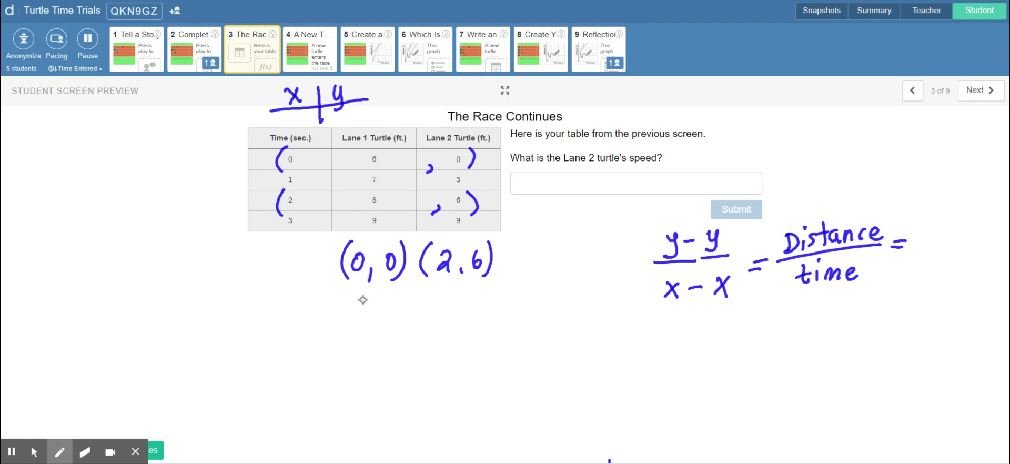
pyautogui.moveTo(358, 225)
pyautogui.mouseDown()
pyautogui.moveTo(358, 237)
pyautogui.moveTo(388, 245)
pyautogui.mouseUp()
pyautogui.moveTo(433, 226)
pyautogui.mouseDown()
pyautogui.moveTo(432, 238)
pyautogui.moveTo(472, 243)
pyautogui.mouseUp()
pyautogui.moveTo(366, 316)
pyautogui.mouseDown()
pyautogui.moveTo(366, 332)
pyautogui.moveTo(398, 325)
pyautogui.mouseUp()
# Step: Write the slope fraction (6 − 0)/(2 − 0) followed by an equals sign
pyautogui.moveTo(429, 315); pyautogui.dragTo(429, 314)
pyautogui.moveTo(343, 347); pyautogui.dragTo(369, 345)
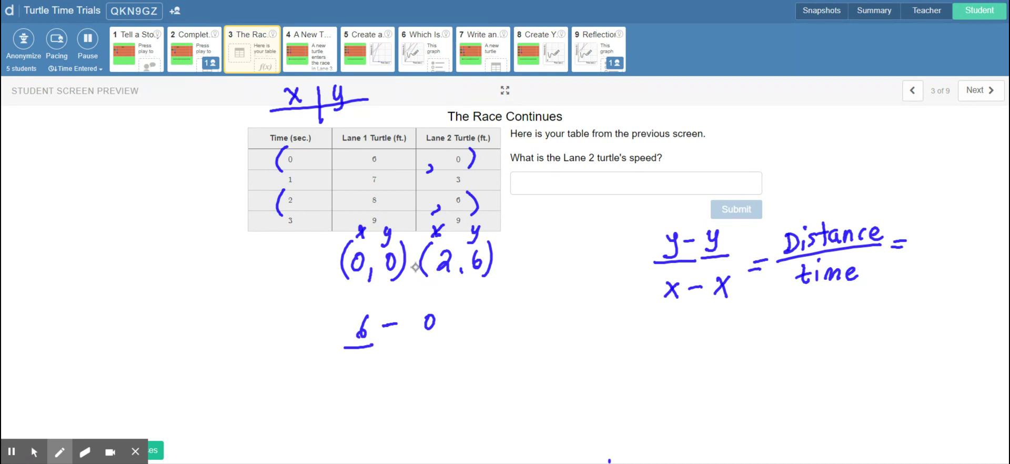
pyautogui.moveTo(358, 361); pyautogui.dragTo(372, 376)
pyautogui.moveTo(390, 362); pyautogui.dragTo(438, 343)
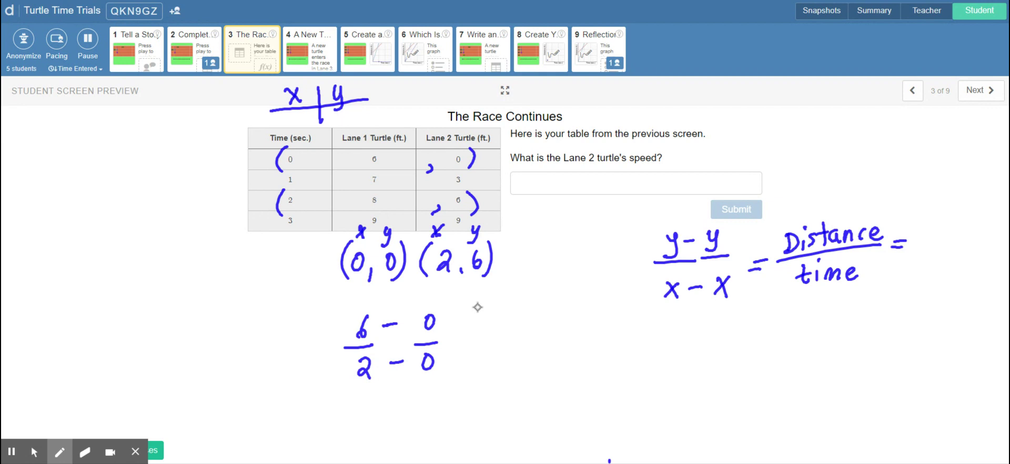
pyautogui.moveTo(453, 340); pyautogui.dragTo(465, 345)
# Step: Continue the calculation with = 6/2 = 3 ft
pyautogui.moveTo(489, 320); pyautogui.dragTo(492, 322)
pyautogui.moveTo(480, 329); pyautogui.dragTo(503, 327)
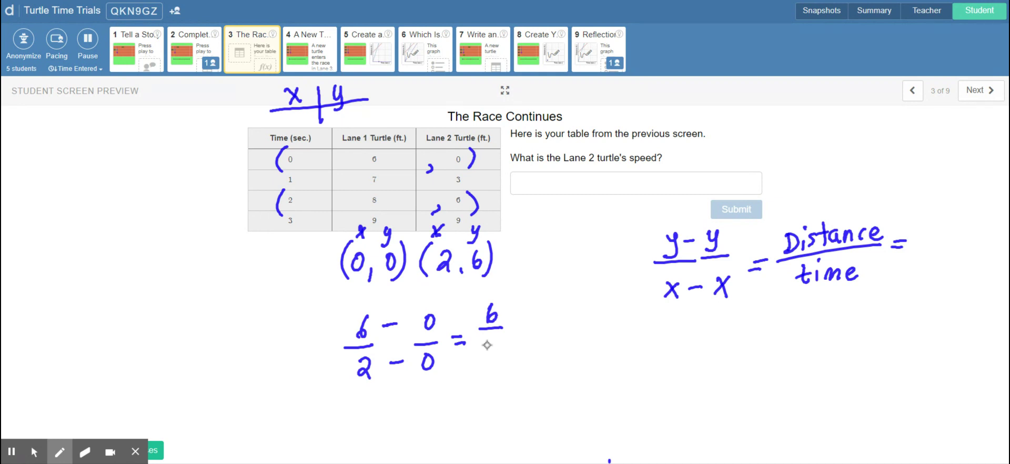
pyautogui.moveTo(481, 343); pyautogui.dragTo(497, 353)
pyautogui.moveTo(517, 326)
pyautogui.mouseDown()
pyautogui.moveTo(530, 322)
pyautogui.moveTo(528, 333)
pyautogui.moveTo(562, 313)
pyautogui.moveTo(553, 340)
pyautogui.mouseUp()
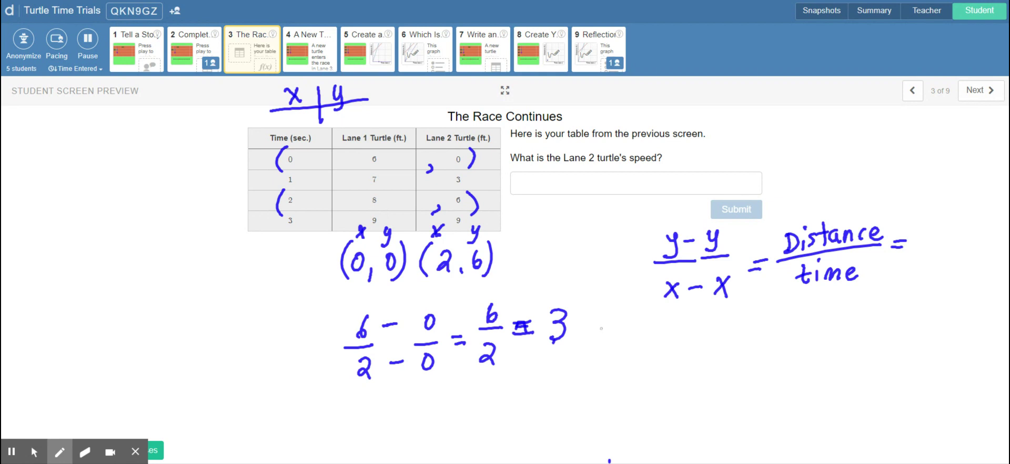
pyautogui.moveTo(582, 325); pyautogui.dragTo(594, 309)
pyautogui.moveTo(579, 319)
pyautogui.mouseDown()
pyautogui.moveTo(595, 318)
pyautogui.moveTo(600, 334)
pyautogui.mouseUp()
pyautogui.moveTo(590, 323); pyautogui.dragTo(603, 322)
# Step: Add ft/sec after Distance/time and complete the result as 3 ft/sec
pyautogui.moveTo(943, 205); pyautogui.dragTo(927, 228)
pyautogui.moveTo(923, 215)
pyautogui.mouseDown()
pyautogui.moveTo(945, 213)
pyautogui.moveTo(955, 225)
pyautogui.mouseUp()
pyautogui.moveTo(937, 213); pyautogui.dragTo(956, 210)
pyautogui.moveTo(914, 238)
pyautogui.mouseDown()
pyautogui.moveTo(962, 233)
pyautogui.moveTo(921, 264)
pyautogui.mouseUp()
pyautogui.moveTo(935, 258); pyautogui.dragTo(947, 264)
pyautogui.moveTo(959, 252); pyautogui.dragTo(959, 265)
pyautogui.moveTo(613, 315); pyautogui.dragTo(605, 348)
pyautogui.moveTo(630, 326); pyautogui.dragTo(621, 347)
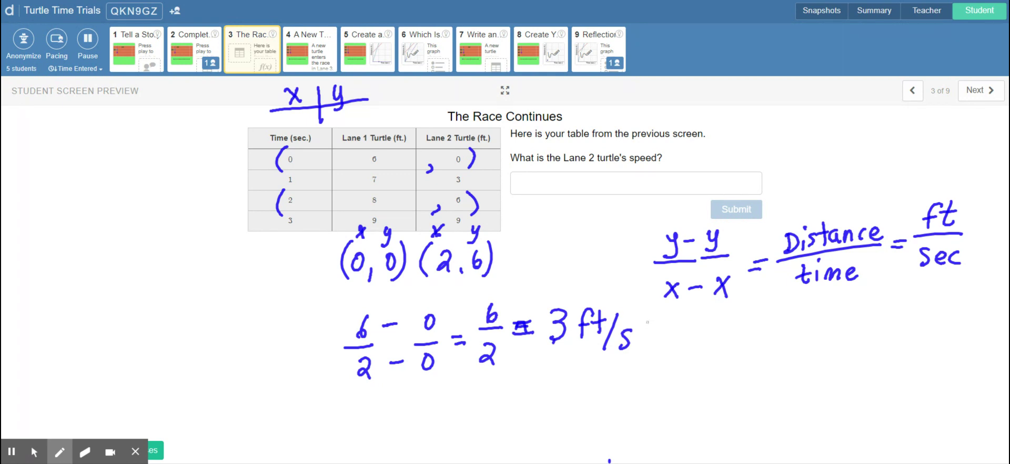
pyautogui.moveTo(644, 339); pyautogui.dragTo(672, 343)
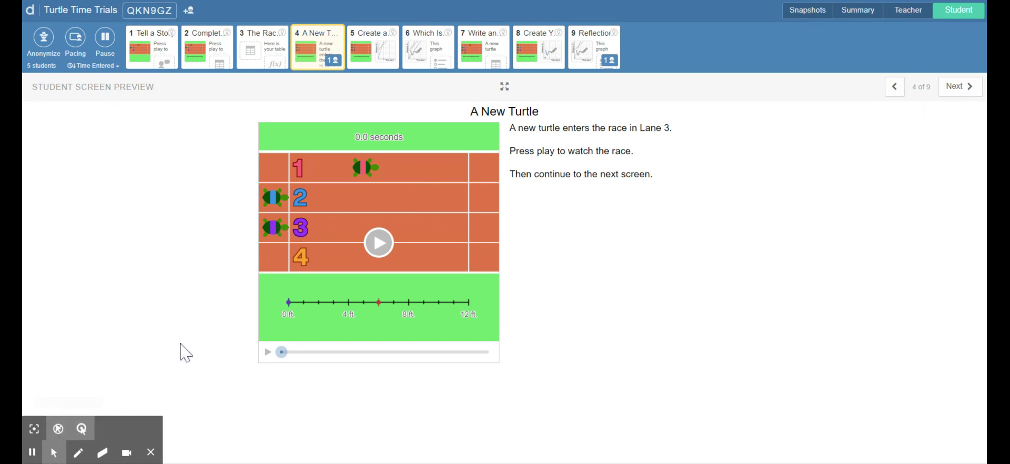
# Step: Play the race showing the new Lane 3 turtle alongside Lanes 1 and 2
pyautogui.click(380, 243)
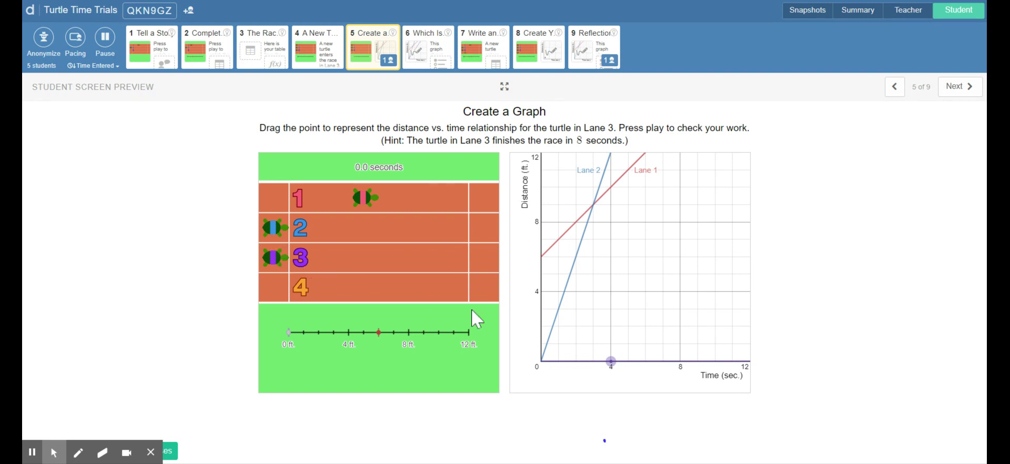
# Step: Drag the Lane 3 graph point to (6, 9), checking against the race, then open screen 6
pyautogui.moveTo(609, 360); pyautogui.dragTo(541, 361)
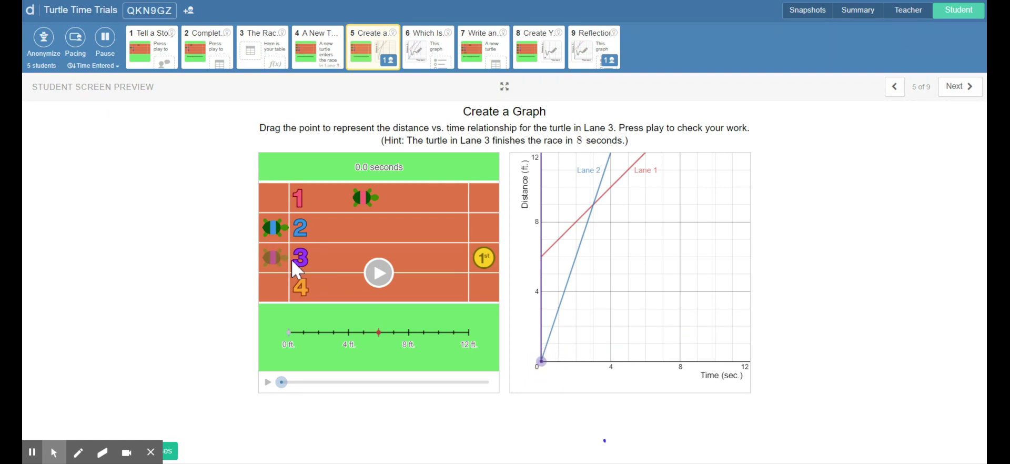
pyautogui.click(379, 278)
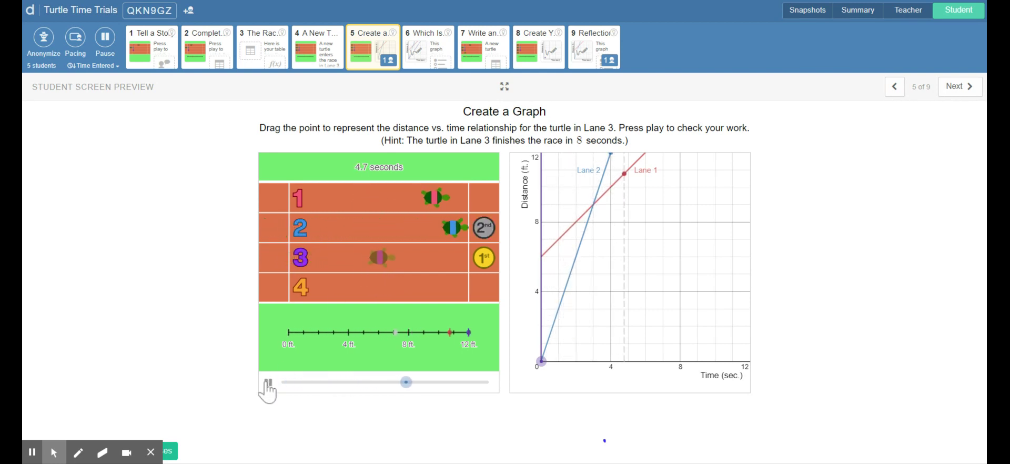
pyautogui.click(266, 383)
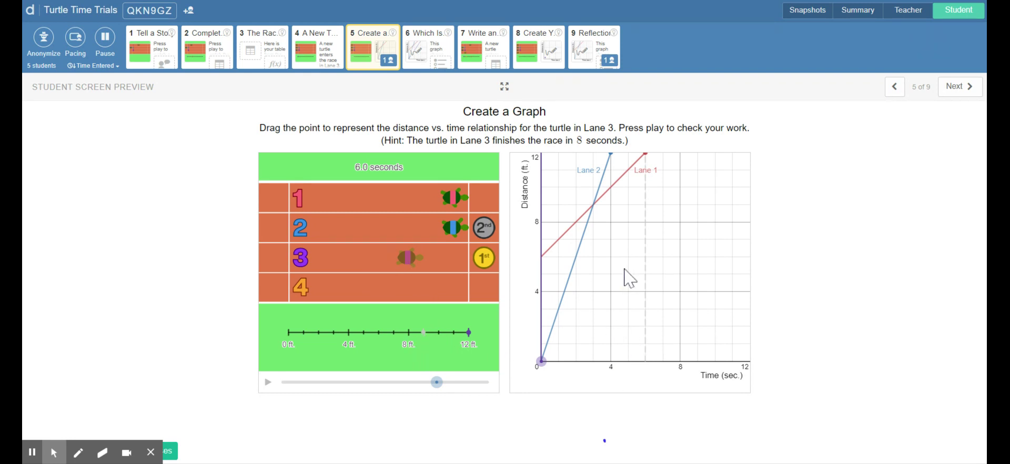
pyautogui.moveTo(541, 361)
pyautogui.mouseDown()
pyautogui.moveTo(574, 287)
pyautogui.moveTo(605, 332)
pyautogui.moveTo(647, 361)
pyautogui.moveTo(646, 207)
pyautogui.mouseUp()
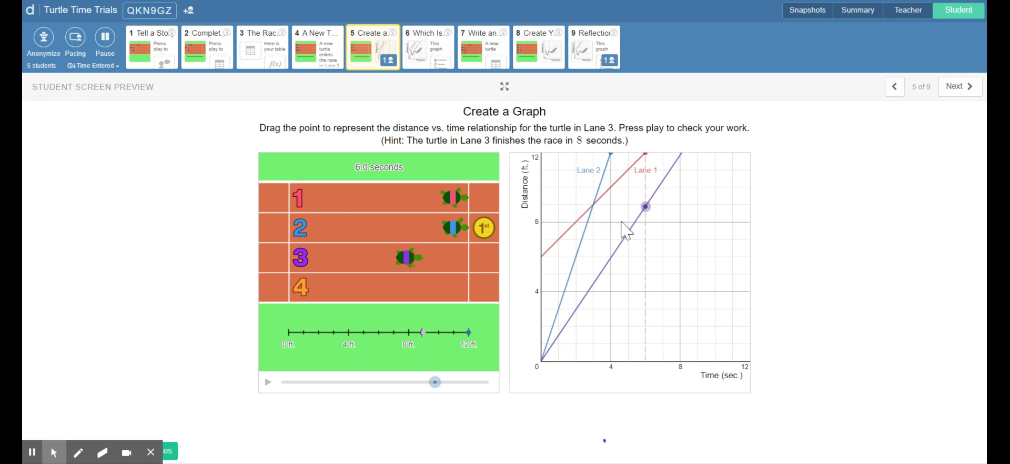
pyautogui.moveTo(644, 204); pyautogui.dragTo(646, 203)
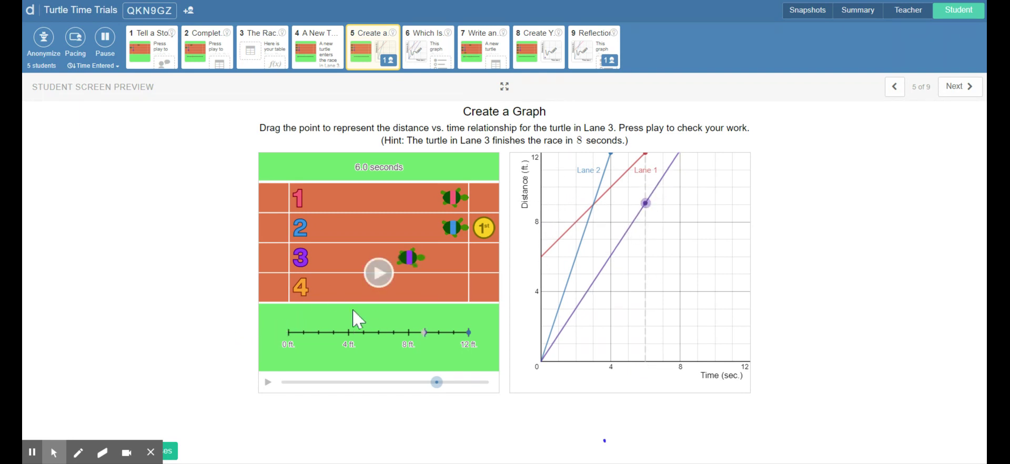
pyautogui.click(31, 452)
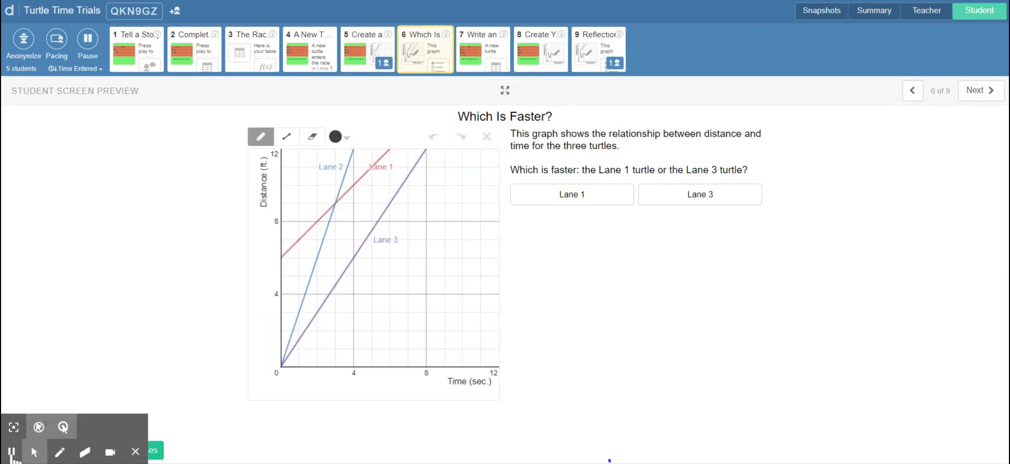
# Step: With the pen, underline 'Which is faster' and write distance (y) over time (x) beside it
pyautogui.click(59, 452)
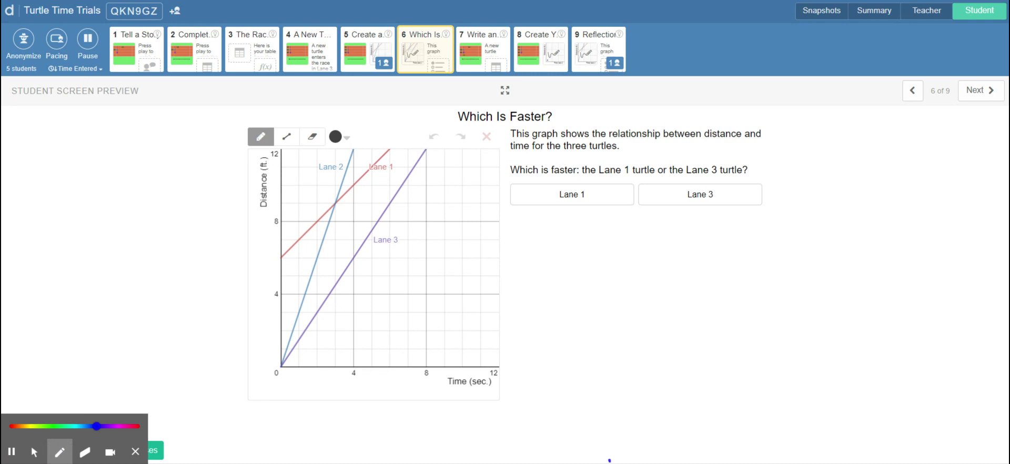
pyautogui.moveTo(513, 177); pyautogui.dragTo(575, 174)
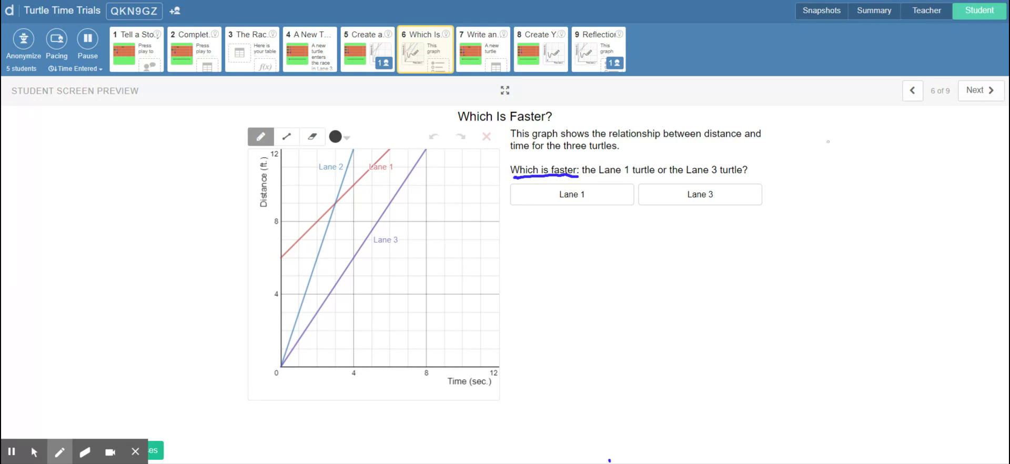
pyautogui.moveTo(827, 140)
pyautogui.mouseDown()
pyautogui.moveTo(830, 151)
pyautogui.moveTo(849, 149)
pyautogui.mouseUp()
pyautogui.click(837, 131)
pyautogui.moveTo(844, 137)
pyautogui.mouseDown()
pyautogui.moveTo(867, 127)
pyautogui.moveTo(895, 144)
pyautogui.moveTo(943, 140)
pyautogui.mouseUp()
pyautogui.moveTo(953, 125); pyautogui.dragTo(946, 154)
pyautogui.moveTo(932, 117); pyautogui.dragTo(925, 156)
pyautogui.moveTo(955, 117); pyautogui.dragTo(953, 156)
pyautogui.moveTo(810, 163)
pyautogui.mouseDown()
pyautogui.moveTo(905, 157)
pyautogui.moveTo(834, 190)
pyautogui.mouseUp()
pyautogui.moveTo(825, 180); pyautogui.dragTo(844, 178)
pyautogui.moveTo(845, 175)
pyautogui.mouseDown()
pyautogui.moveTo(844, 188)
pyautogui.moveTo(897, 188)
pyautogui.mouseUp()
pyautogui.moveTo(920, 162)
pyautogui.mouseDown()
pyautogui.moveTo(969, 159)
pyautogui.moveTo(951, 189)
pyautogui.mouseUp()
pyautogui.moveTo(950, 170)
pyautogui.mouseDown()
pyautogui.moveTo(930, 196)
pyautogui.moveTo(962, 198)
pyautogui.mouseUp()
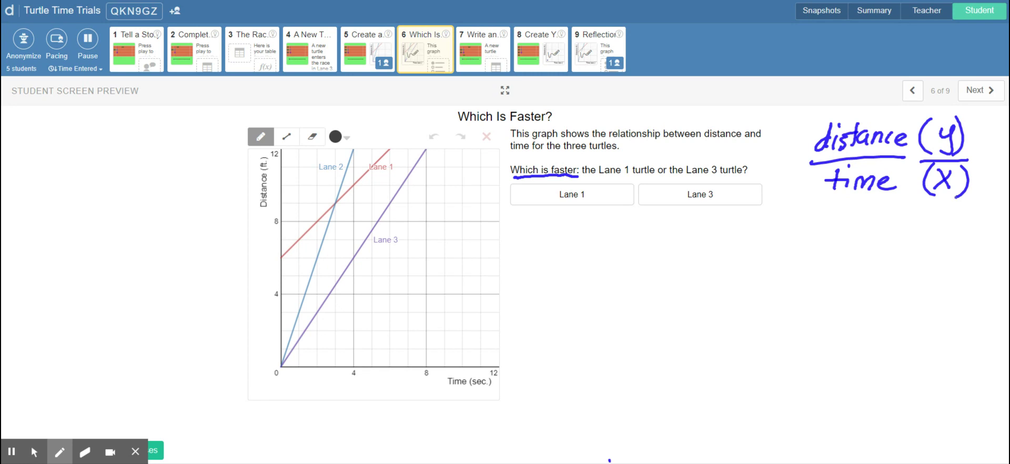
# Step: Write 3 ft/sec above the graph and label the points (0,0) and (6,9)
pyautogui.moveTo(353, 118)
pyautogui.mouseDown()
pyautogui.moveTo(349, 138)
pyautogui.moveTo(379, 113)
pyautogui.moveTo(380, 129)
pyautogui.moveTo(389, 107)
pyautogui.moveTo(397, 135)
pyautogui.moveTo(410, 119)
pyautogui.moveTo(404, 129)
pyautogui.moveTo(431, 133)
pyautogui.mouseUp()
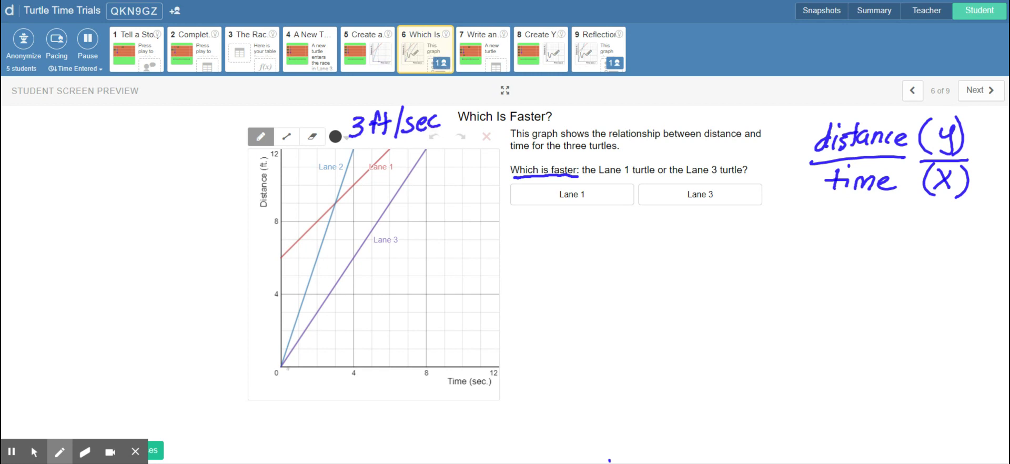
pyautogui.moveTo(307, 350)
pyautogui.mouseDown()
pyautogui.moveTo(303, 364)
pyautogui.moveTo(314, 351)
pyautogui.mouseUp()
pyautogui.moveTo(327, 355)
pyautogui.mouseDown()
pyautogui.moveTo(326, 368)
pyautogui.moveTo(336, 352)
pyautogui.mouseUp()
pyautogui.moveTo(342, 345); pyautogui.dragTo(344, 348)
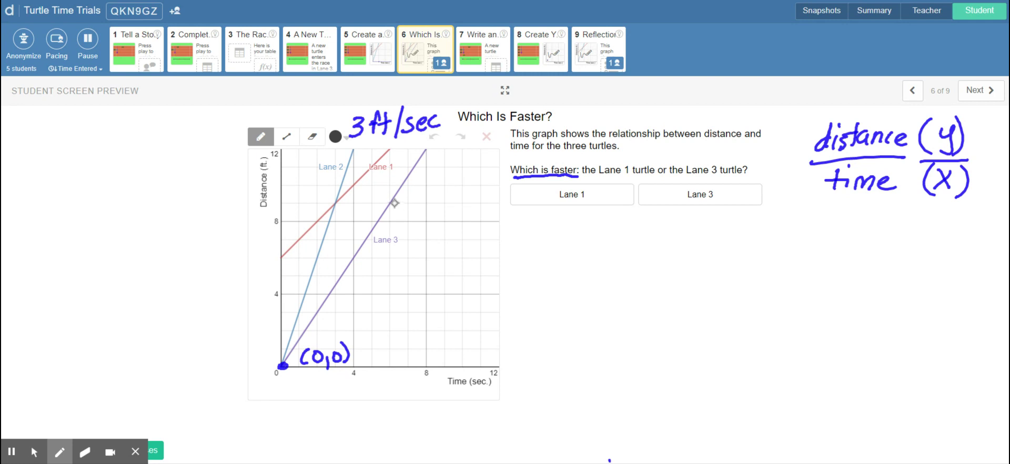
pyautogui.moveTo(403, 194)
pyautogui.mouseDown()
pyautogui.moveTo(401, 213)
pyautogui.moveTo(410, 204)
pyautogui.moveTo(424, 215)
pyautogui.mouseUp()
pyautogui.moveTo(442, 199); pyautogui.dragTo(446, 217)
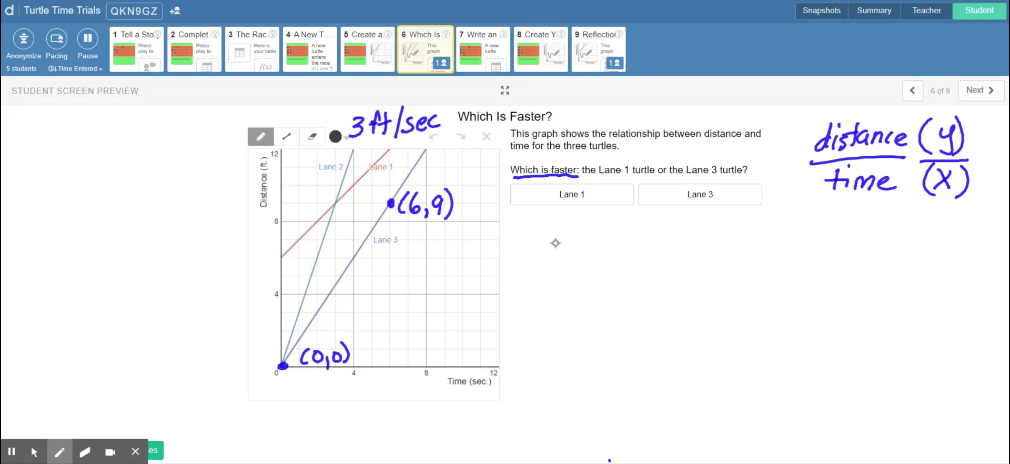
# Step: Write the Lane 3 slope (9 − 0)/(6 − 0) = 9/6
pyautogui.moveTo(554, 224)
pyautogui.mouseDown()
pyautogui.moveTo(548, 244)
pyautogui.moveTo(604, 221)
pyautogui.mouseUp()
pyautogui.moveTo(531, 256); pyautogui.dragTo(621, 246)
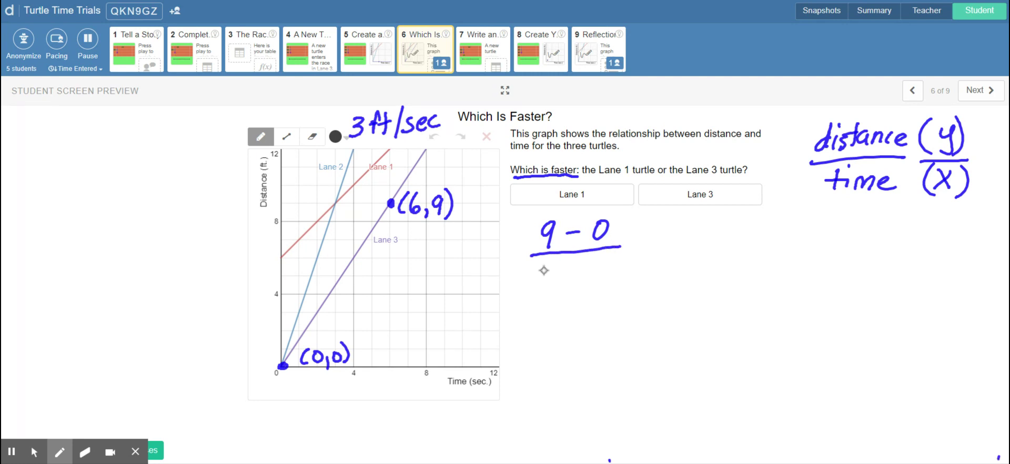
pyautogui.moveTo(553, 265)
pyautogui.mouseDown()
pyautogui.moveTo(550, 278)
pyautogui.moveTo(596, 266)
pyautogui.mouseUp()
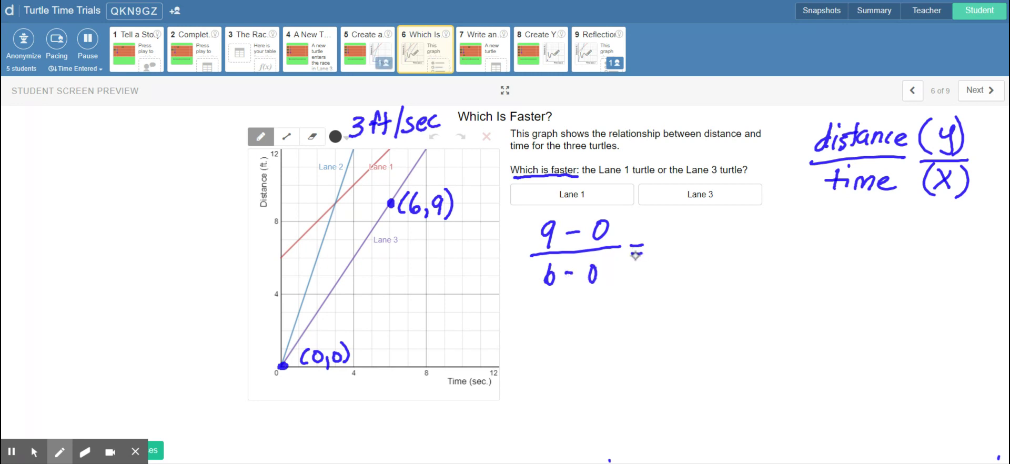
pyautogui.moveTo(671, 225)
pyautogui.mouseDown()
pyautogui.moveTo(677, 217)
pyautogui.moveTo(683, 241)
pyautogui.mouseUp()
pyautogui.moveTo(677, 249); pyautogui.dragTo(667, 266)
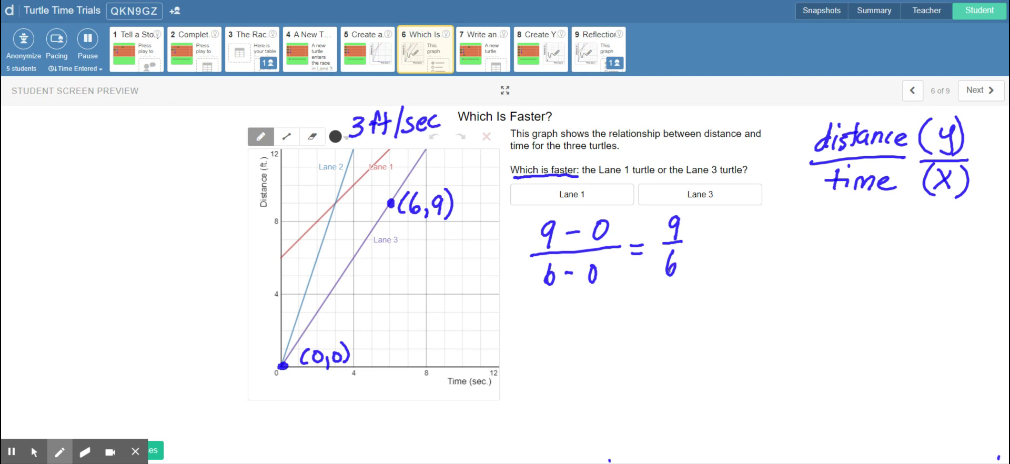
# Step: Divide 9/6 by 3 to get 3/2 = 1.5 ft/sec
pyautogui.moveTo(696, 238); pyautogui.dragTo(705, 239)
pyautogui.moveTo(698, 212); pyautogui.dragTo(700, 223)
pyautogui.moveTo(687, 253); pyautogui.dragTo(697, 269)
pyautogui.moveTo(747, 211)
pyautogui.mouseDown()
pyautogui.moveTo(758, 217)
pyautogui.moveTo(746, 226)
pyautogui.moveTo(759, 233)
pyautogui.moveTo(758, 258)
pyautogui.mouseUp()
pyautogui.moveTo(776, 231); pyautogui.dragTo(809, 246)
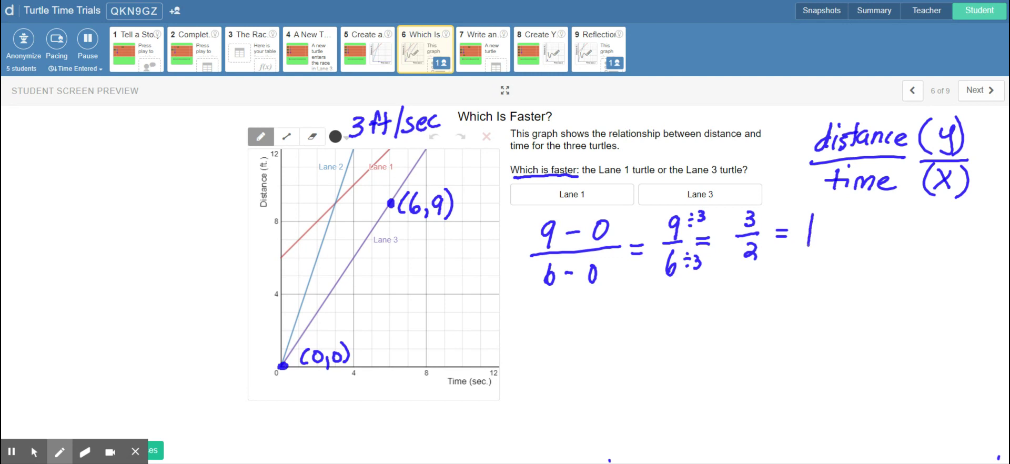
pyautogui.click(817, 243)
pyautogui.moveTo(833, 218)
pyautogui.mouseDown()
pyautogui.moveTo(829, 241)
pyautogui.moveTo(849, 216)
pyautogui.moveTo(871, 240)
pyautogui.moveTo(891, 229)
pyautogui.mouseUp()
pyautogui.moveTo(909, 212); pyautogui.dragTo(906, 243)
pyautogui.moveTo(921, 235); pyautogui.dragTo(931, 244)
pyautogui.moveTo(944, 233); pyautogui.dragTo(942, 240)
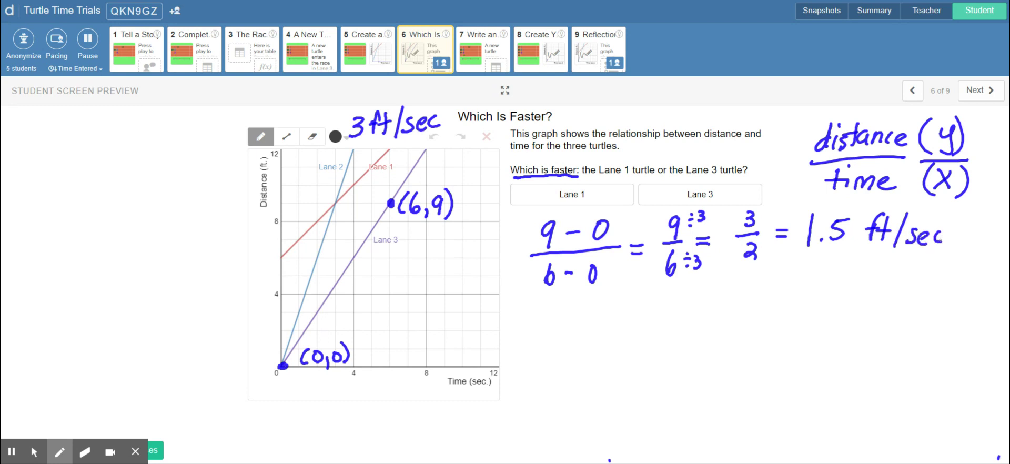
# Step: Write a circled 3 ranking Lane 3 and mark Lane 1's start at (0,6)
pyautogui.moveTo(974, 220); pyautogui.dragTo(973, 251)
pyautogui.moveTo(975, 211)
pyautogui.mouseDown()
pyautogui.moveTo(963, 243)
pyautogui.moveTo(976, 211)
pyautogui.mouseUp()
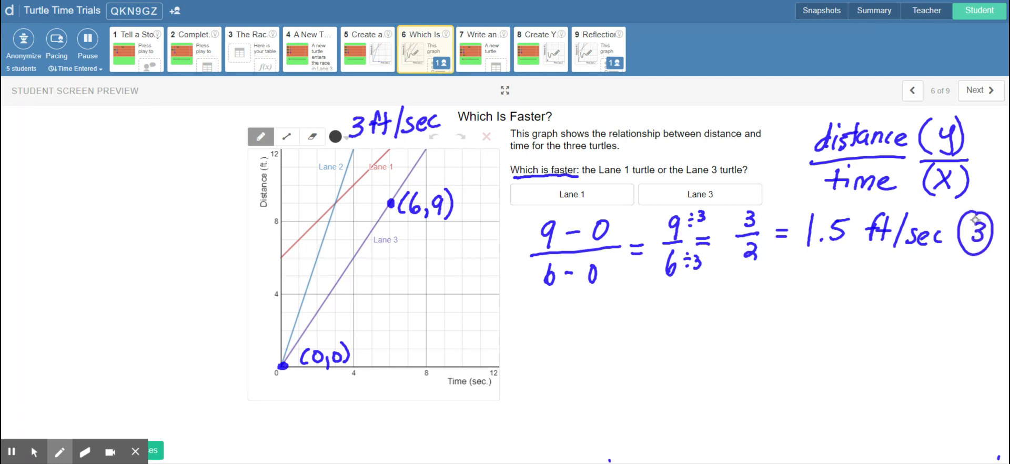
pyautogui.moveTo(279, 258); pyautogui.dragTo(286, 255)
pyautogui.moveTo(251, 243)
pyautogui.mouseDown()
pyautogui.moveTo(245, 267)
pyautogui.moveTo(253, 248)
pyautogui.moveTo(273, 268)
pyautogui.mouseUp()
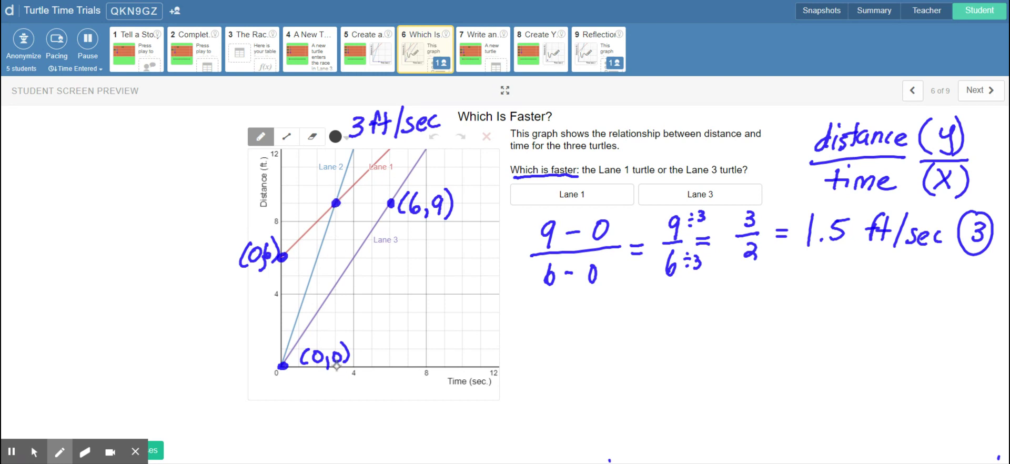
# Step: Label the intersection point (3,9) and write Lane 1's slope as (9 − 6)/(3 − 0) =
pyautogui.moveTo(340, 207); pyautogui.dragTo(336, 227)
pyautogui.moveTo(345, 209)
pyautogui.mouseDown()
pyautogui.moveTo(343, 228)
pyautogui.moveTo(360, 213)
pyautogui.moveTo(362, 221)
pyautogui.mouseUp()
pyautogui.moveTo(367, 196)
pyautogui.mouseDown()
pyautogui.moveTo(368, 221)
pyautogui.moveTo(354, 232)
pyautogui.mouseUp()
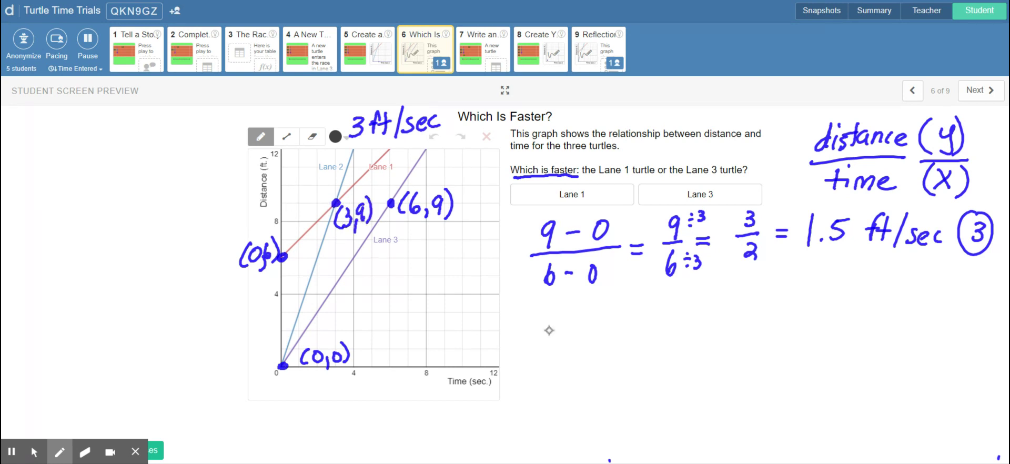
pyautogui.moveTo(561, 317); pyautogui.dragTo(552, 346)
pyautogui.moveTo(564, 327); pyautogui.dragTo(596, 330)
pyautogui.moveTo(532, 353)
pyautogui.mouseDown()
pyautogui.moveTo(571, 352)
pyautogui.moveTo(551, 383)
pyautogui.moveTo(586, 372)
pyautogui.mouseUp()
pyautogui.moveTo(602, 366)
pyautogui.mouseDown()
pyautogui.moveTo(591, 377)
pyautogui.moveTo(603, 367)
pyautogui.mouseUp()
pyautogui.moveTo(586, 346); pyautogui.dragTo(644, 341)
pyautogui.moveTo(631, 350); pyautogui.dragTo(645, 348)
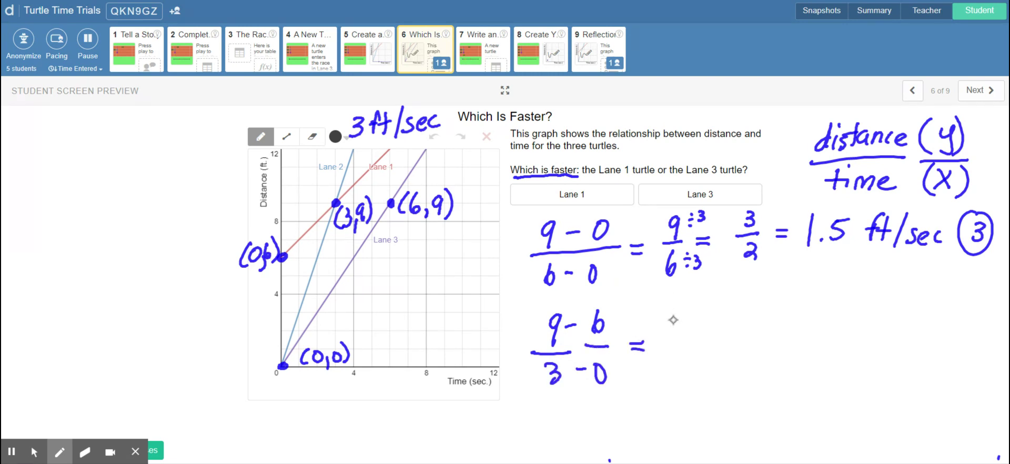
# Step: Simplify Lane 1's slope to 3/3 = 1 ft/sec and circle a 1 ranking it
pyautogui.moveTo(667, 313)
pyautogui.mouseDown()
pyautogui.moveTo(669, 333)
pyautogui.moveTo(686, 338)
pyautogui.moveTo(669, 376)
pyautogui.mouseUp()
pyautogui.moveTo(704, 339); pyautogui.dragTo(717, 338)
pyautogui.moveTo(704, 346); pyautogui.dragTo(716, 344)
pyautogui.moveTo(740, 316); pyautogui.dragTo(738, 357)
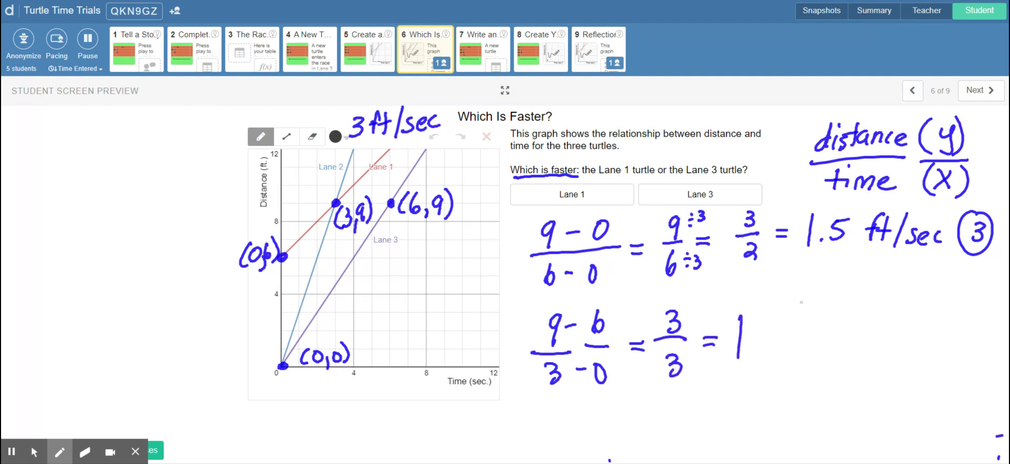
pyautogui.moveTo(789, 316)
pyautogui.mouseDown()
pyautogui.moveTo(774, 349)
pyautogui.moveTo(784, 331)
pyautogui.mouseUp()
pyautogui.moveTo(790, 317)
pyautogui.mouseDown()
pyautogui.moveTo(790, 348)
pyautogui.moveTo(804, 330)
pyautogui.moveTo(807, 356)
pyautogui.mouseUp()
pyautogui.moveTo(837, 324)
pyautogui.mouseDown()
pyautogui.moveTo(822, 349)
pyautogui.moveTo(851, 347)
pyautogui.mouseUp()
pyautogui.moveTo(867, 332); pyautogui.dragTo(864, 348)
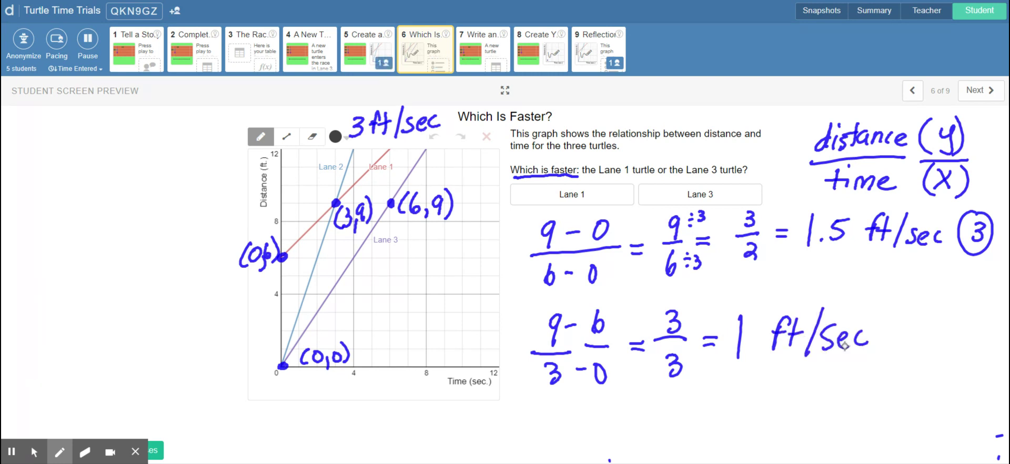
pyautogui.moveTo(919, 324)
pyautogui.mouseDown()
pyautogui.moveTo(919, 343)
pyautogui.moveTo(918, 321)
pyautogui.mouseUp()
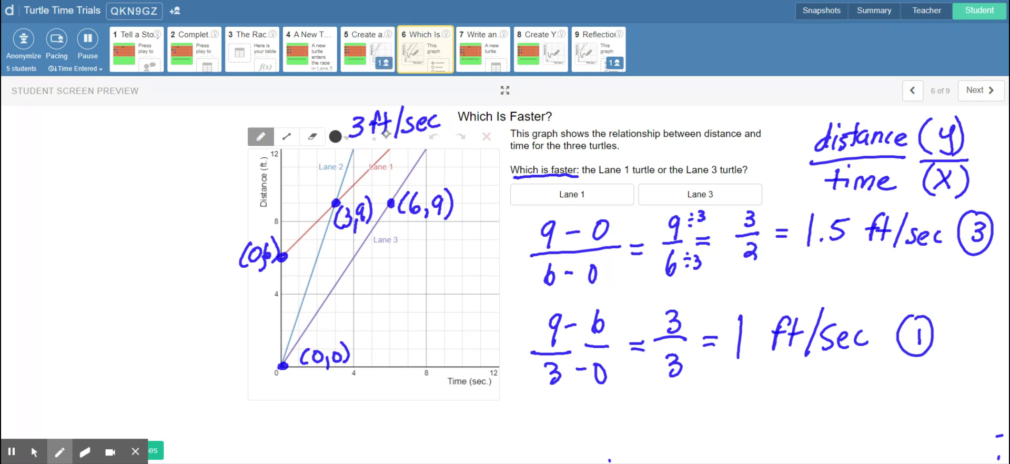
# Step: Write a circled 2 above 3 ft/sec, then advance to the Write an Equation screen
pyautogui.moveTo(329, 93); pyautogui.dragTo(349, 108)
pyautogui.moveTo(336, 84)
pyautogui.mouseDown()
pyautogui.moveTo(323, 97)
pyautogui.moveTo(352, 87)
pyautogui.mouseUp()
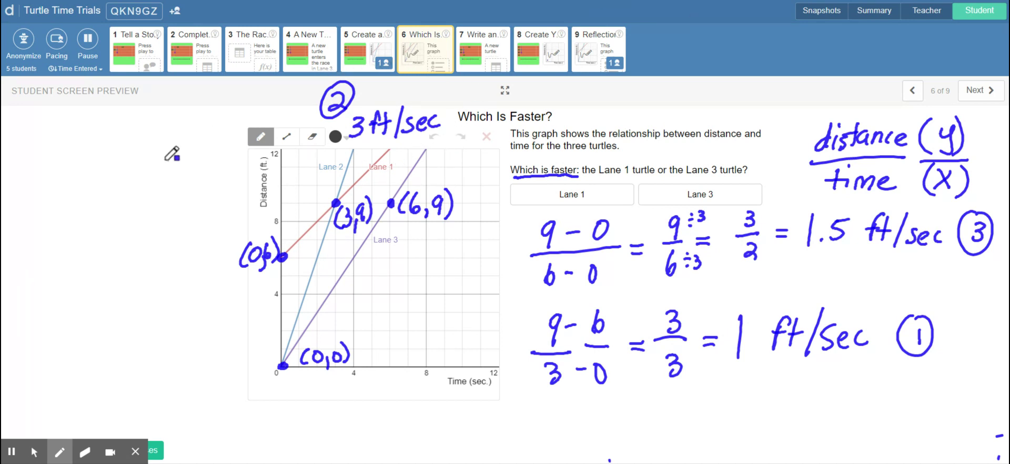
pyautogui.click(59, 452)
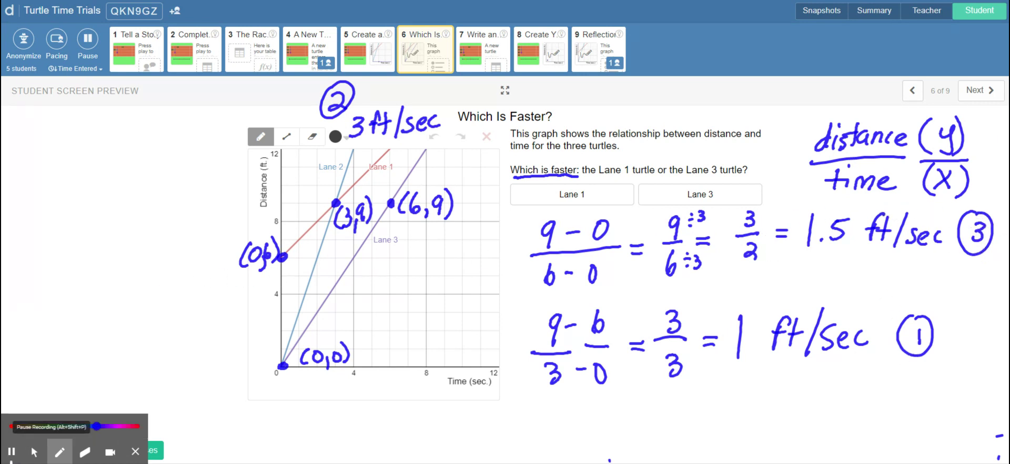
pyautogui.click(34, 452)
pyautogui.click(60, 452)
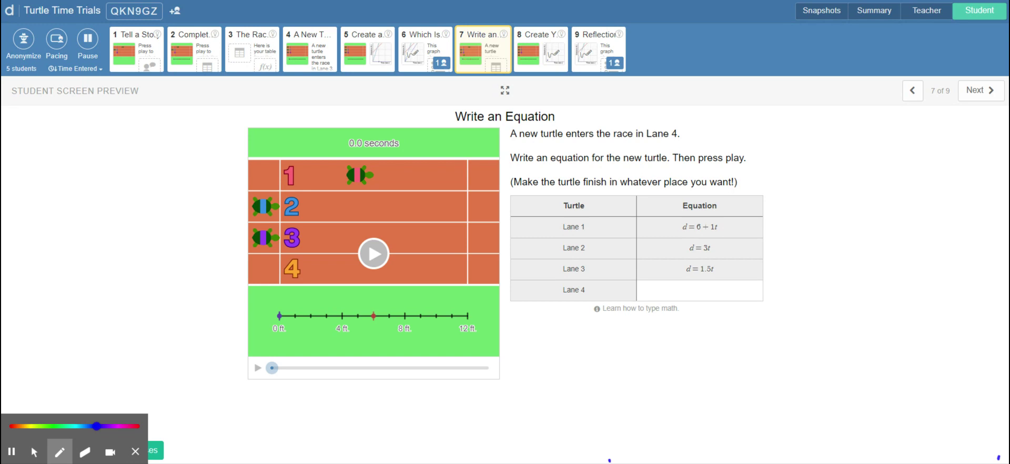
# Step: Handwrite y = mx + b beside the instructions, labelling y as (d) and x as (t)
pyautogui.moveTo(819, 133); pyautogui.dragTo(820, 162)
pyautogui.moveTo(842, 140)
pyautogui.mouseDown()
pyautogui.moveTo(882, 135)
pyautogui.moveTo(914, 152)
pyautogui.mouseUp()
pyautogui.moveTo(914, 131); pyautogui.dragTo(898, 153)
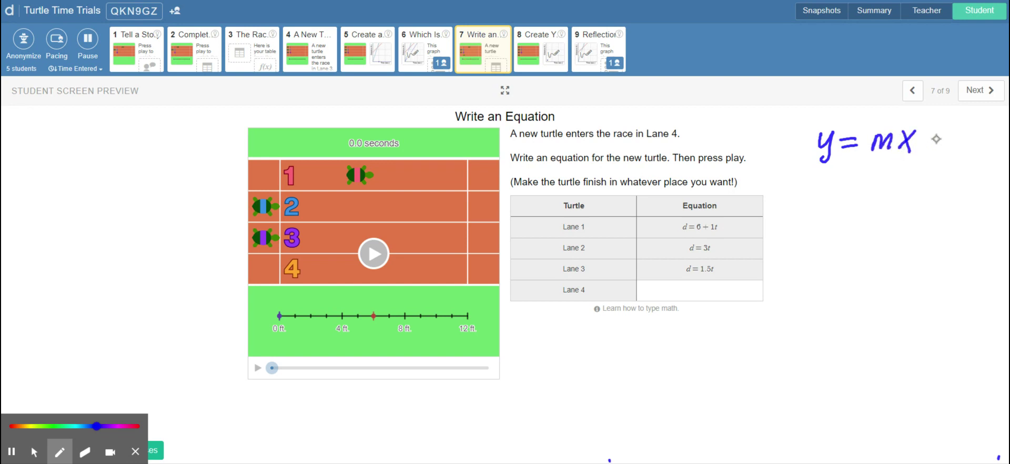
pyautogui.moveTo(941, 134); pyautogui.dragTo(936, 154)
pyautogui.moveTo(926, 143)
pyautogui.mouseDown()
pyautogui.moveTo(953, 140)
pyautogui.moveTo(960, 151)
pyautogui.mouseUp()
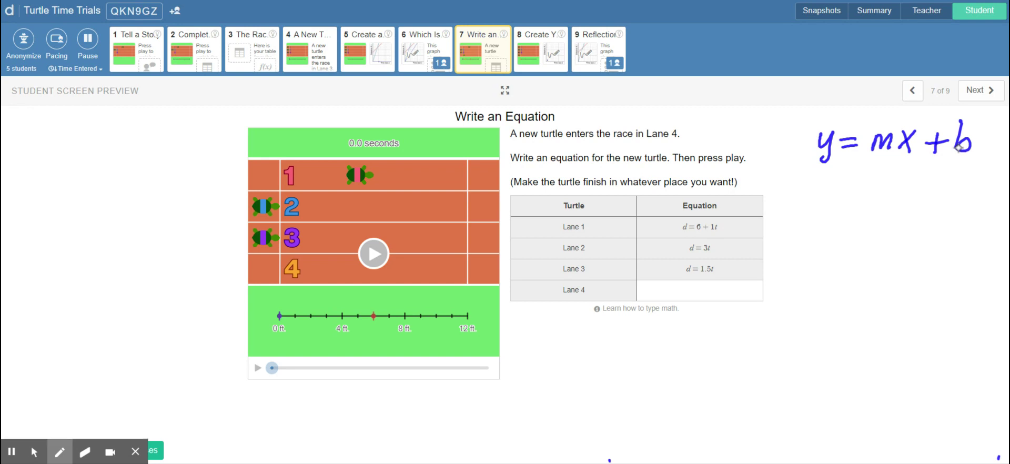
pyautogui.moveTo(803, 111); pyautogui.dragTo(793, 125)
pyautogui.moveTo(804, 96); pyautogui.dragTo(801, 129)
pyautogui.moveTo(789, 86); pyautogui.dragTo(786, 141)
pyautogui.moveTo(808, 81)
pyautogui.mouseDown()
pyautogui.moveTo(819, 95)
pyautogui.moveTo(813, 137)
pyautogui.mouseUp()
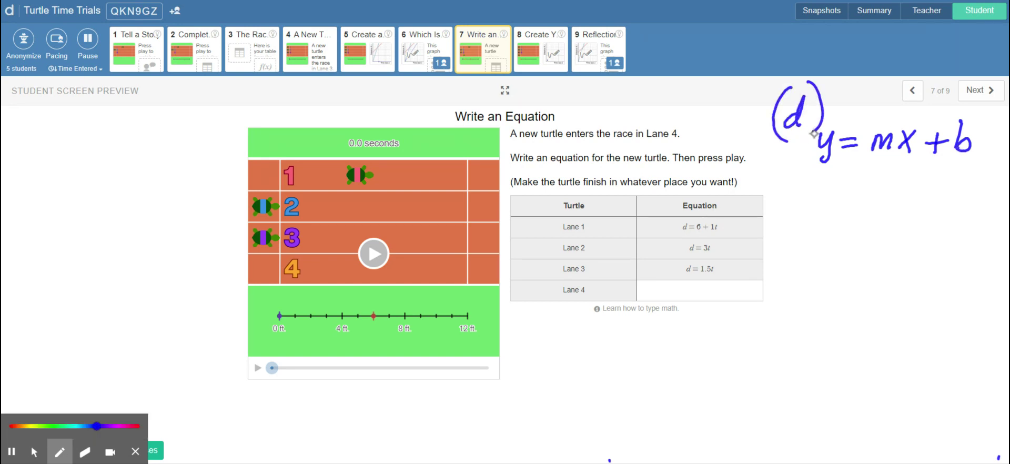
pyautogui.moveTo(905, 105)
pyautogui.mouseDown()
pyautogui.moveTo(906, 129)
pyautogui.moveTo(914, 113)
pyautogui.moveTo(888, 134)
pyautogui.moveTo(915, 143)
pyautogui.mouseUp()
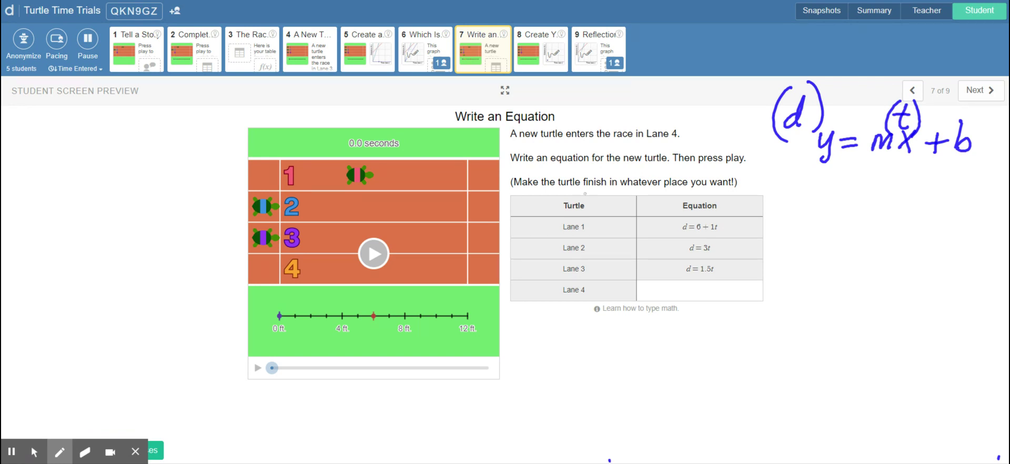
# Step: Write d = 5t + 0 beside the Lane 4 cell and mark the Lane 4 turtle with a blue dot
pyautogui.moveTo(689, 290)
pyautogui.mouseDown()
pyautogui.moveTo(679, 302)
pyautogui.moveTo(707, 286)
pyautogui.mouseUp()
pyautogui.moveTo(726, 283)
pyautogui.mouseDown()
pyautogui.moveTo(722, 301)
pyautogui.moveTo(737, 283)
pyautogui.mouseUp()
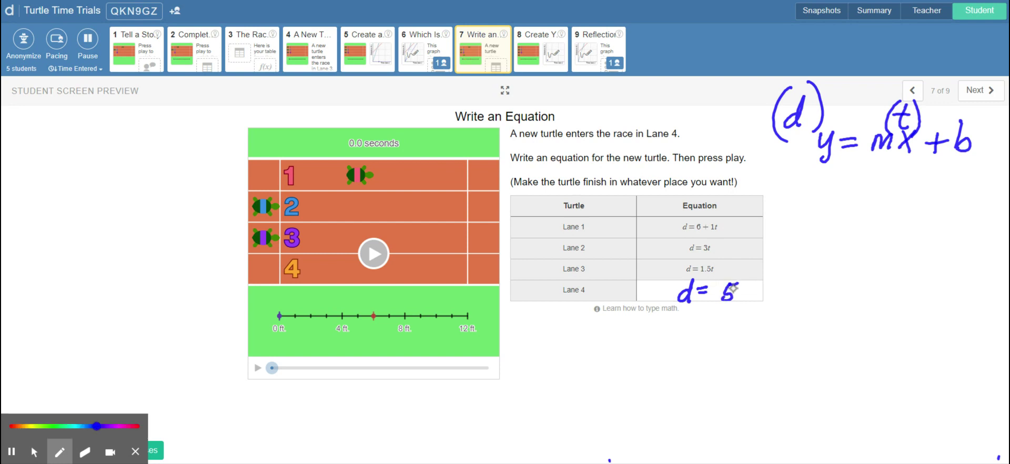
pyautogui.moveTo(744, 282); pyautogui.dragTo(747, 301)
pyautogui.moveTo(737, 289)
pyautogui.mouseDown()
pyautogui.moveTo(766, 299)
pyautogui.moveTo(791, 284)
pyautogui.mouseUp()
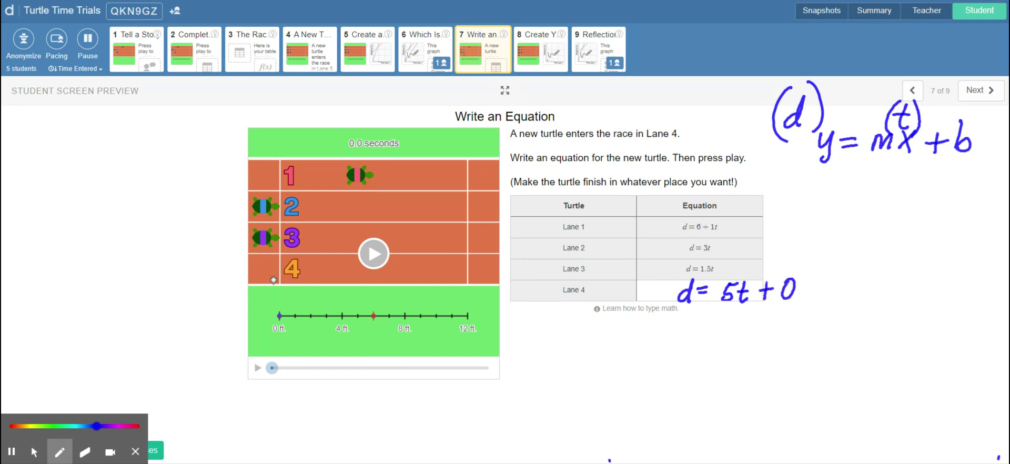
pyautogui.moveTo(271, 268); pyautogui.dragTo(269, 271)
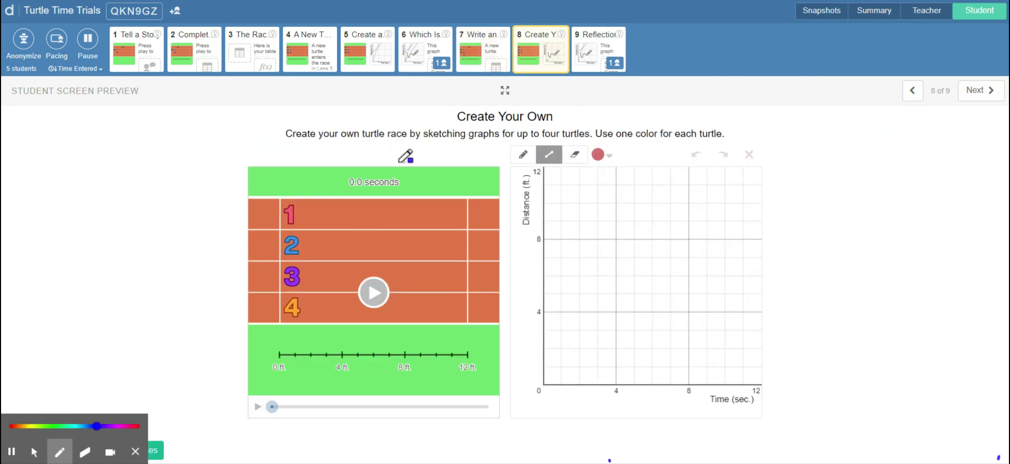
# Step: Sketch a steep red line up from the origin on the Create Your Own graph
pyautogui.click(34, 451)
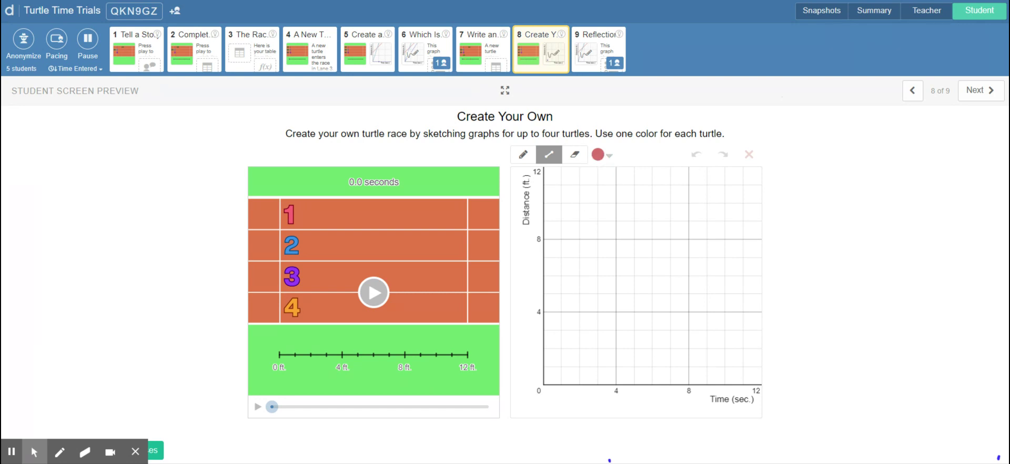
pyautogui.click(544, 383)
pyautogui.moveTo(544, 383); pyautogui.dragTo(581, 186)
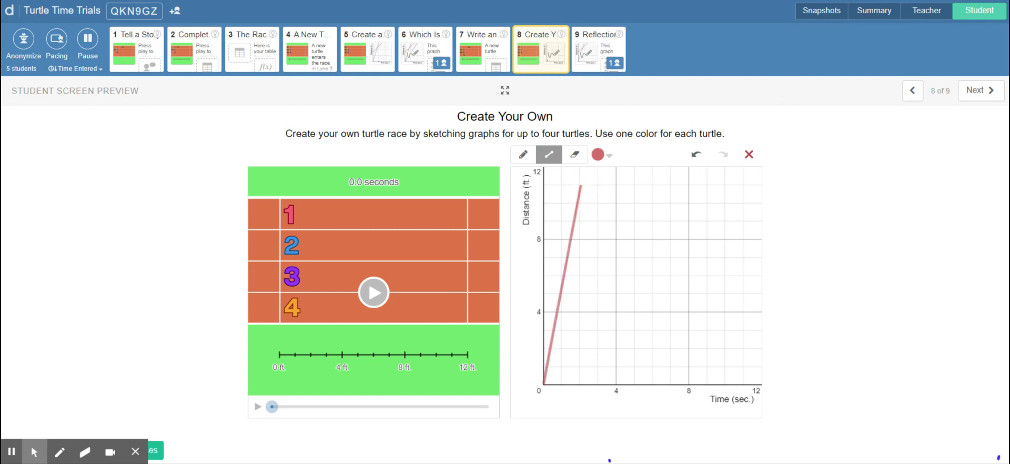
# Step: Switch the sketch colour to purple and draw a shallower purple line from the origin
pyautogui.click(605, 155)
pyautogui.click(619, 177)
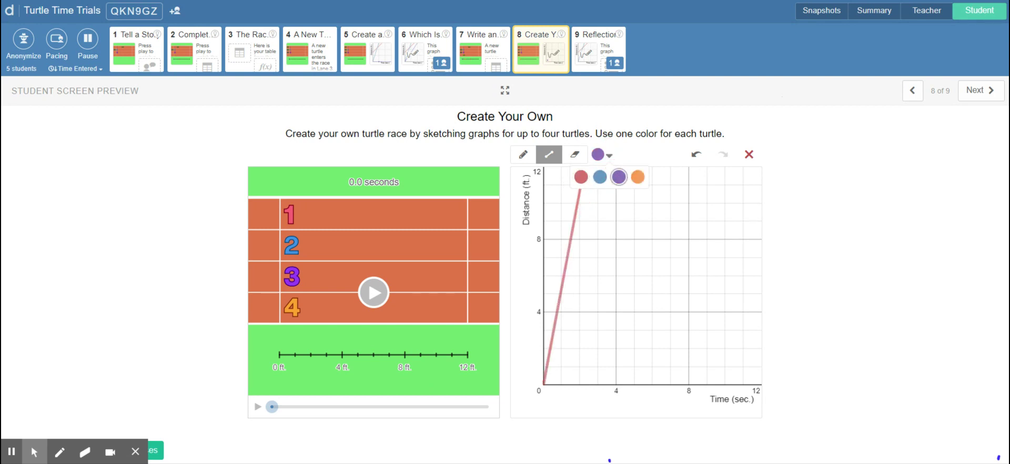
pyautogui.moveTo(544, 382); pyautogui.dragTo(545, 382)
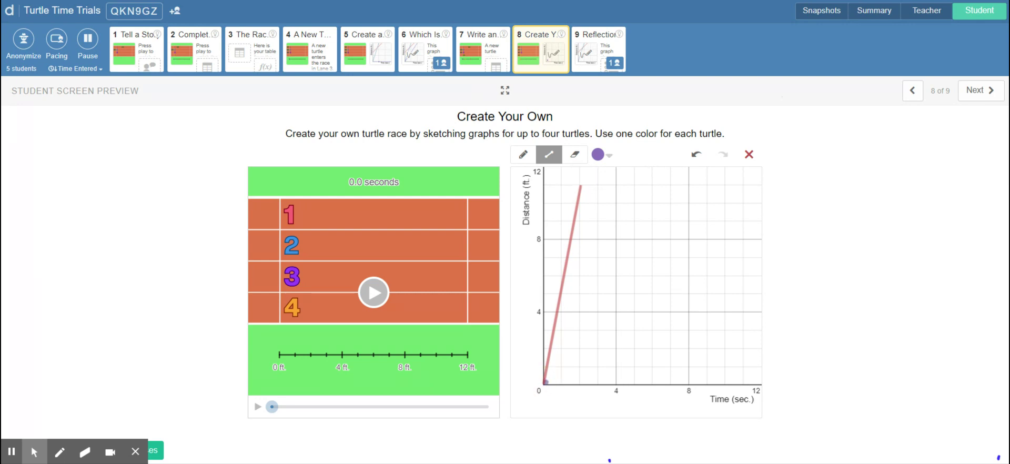
pyautogui.click(743, 276)
pyautogui.moveTo(544, 383); pyautogui.dragTo(743, 276)
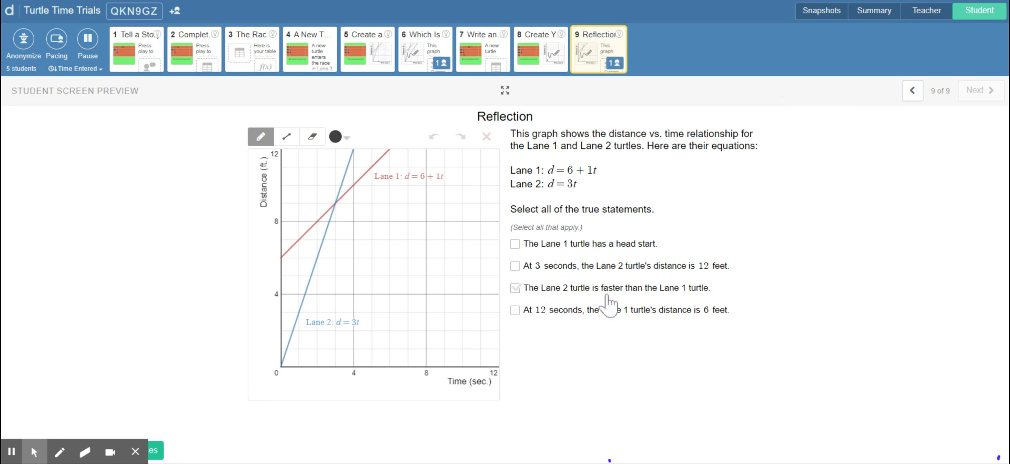
# Step: Check 'The Lane 2 turtle is faster than the Lane 1 turtle' and 'The Lane 1 turtle has a head start'
pyautogui.click(515, 288)
pyautogui.click(515, 244)
pyautogui.click(60, 457)
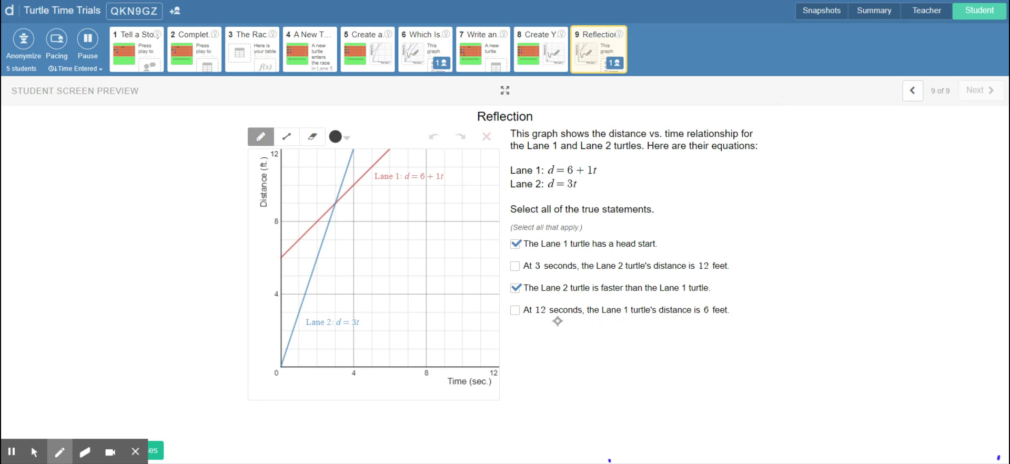
# Step: Handwrite d = 6 + 1(12) to the right of the Reflection questions
pyautogui.moveTo(798, 168); pyautogui.dragTo(786, 181)
pyautogui.moveTo(803, 147)
pyautogui.mouseDown()
pyautogui.moveTo(795, 181)
pyautogui.moveTo(821, 164)
pyautogui.mouseUp()
pyautogui.moveTo(810, 173); pyautogui.dragTo(822, 171)
pyautogui.moveTo(850, 145)
pyautogui.mouseDown()
pyautogui.moveTo(844, 173)
pyautogui.moveTo(846, 162)
pyautogui.mouseUp()
pyautogui.moveTo(867, 153)
pyautogui.mouseDown()
pyautogui.moveTo(866, 173)
pyautogui.moveTo(878, 162)
pyautogui.mouseUp()
pyautogui.moveTo(902, 144); pyautogui.dragTo(896, 167)
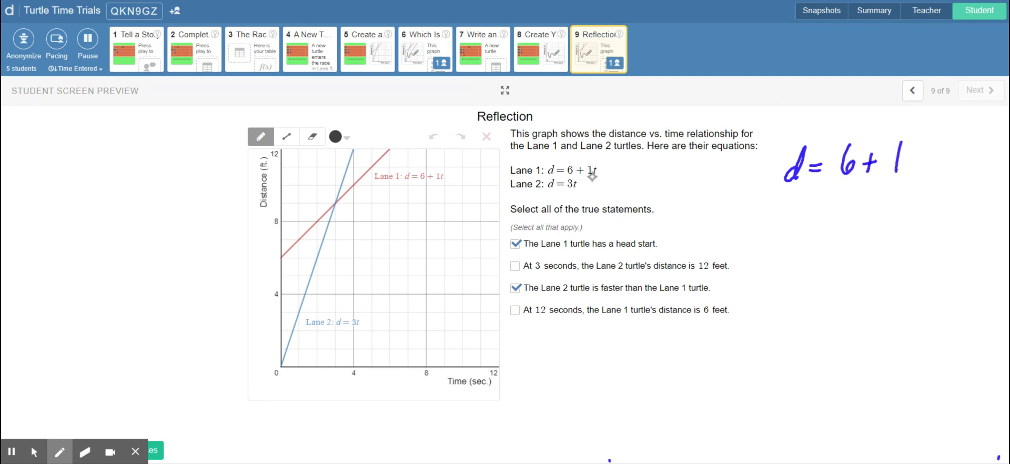
pyautogui.moveTo(914, 140); pyautogui.dragTo(913, 175)
pyautogui.moveTo(928, 151)
pyautogui.mouseDown()
pyautogui.moveTo(924, 173)
pyautogui.moveTo(947, 167)
pyautogui.mouseUp()
pyautogui.moveTo(954, 135)
pyautogui.mouseDown()
pyautogui.moveTo(961, 150)
pyautogui.moveTo(953, 167)
pyautogui.mouseUp()
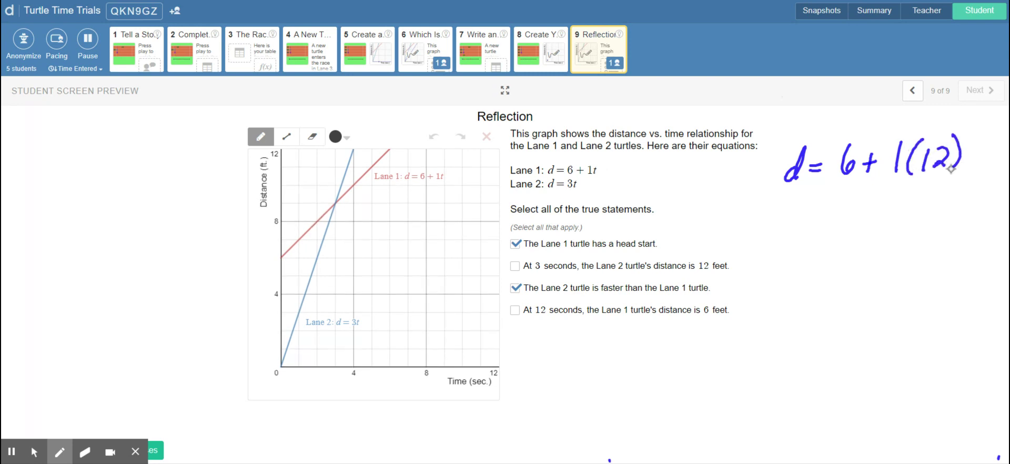
# Step: Simplify below it to d = 6 + 12, then d = 18
pyautogui.moveTo(804, 204); pyautogui.dragTo(801, 221)
pyautogui.moveTo(809, 185)
pyautogui.mouseDown()
pyautogui.moveTo(804, 225)
pyautogui.moveTo(829, 204)
pyautogui.moveTo(875, 218)
pyautogui.mouseUp()
pyautogui.moveTo(869, 206); pyautogui.dragTo(901, 211)
pyautogui.moveTo(918, 193); pyautogui.dragTo(938, 207)
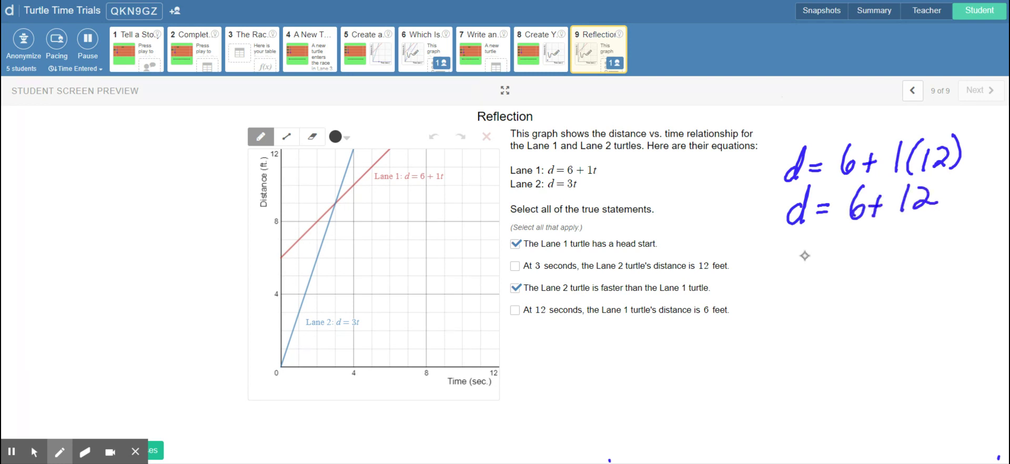
pyautogui.moveTo(806, 257); pyautogui.dragTo(805, 273)
pyautogui.moveTo(817, 240); pyautogui.dragTo(806, 278)
pyautogui.moveTo(822, 259); pyautogui.dragTo(837, 265)
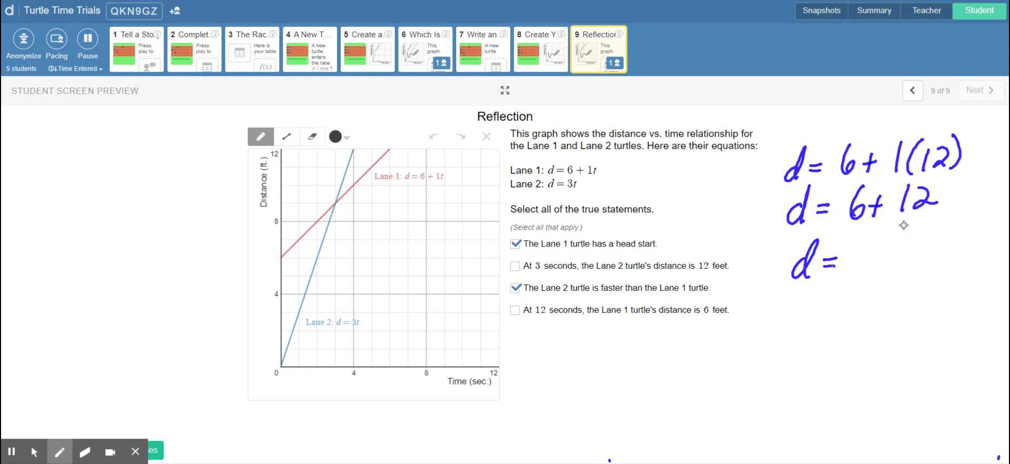
pyautogui.moveTo(866, 240); pyautogui.dragTo(862, 272)
pyautogui.moveTo(885, 238); pyautogui.dragTo(889, 240)
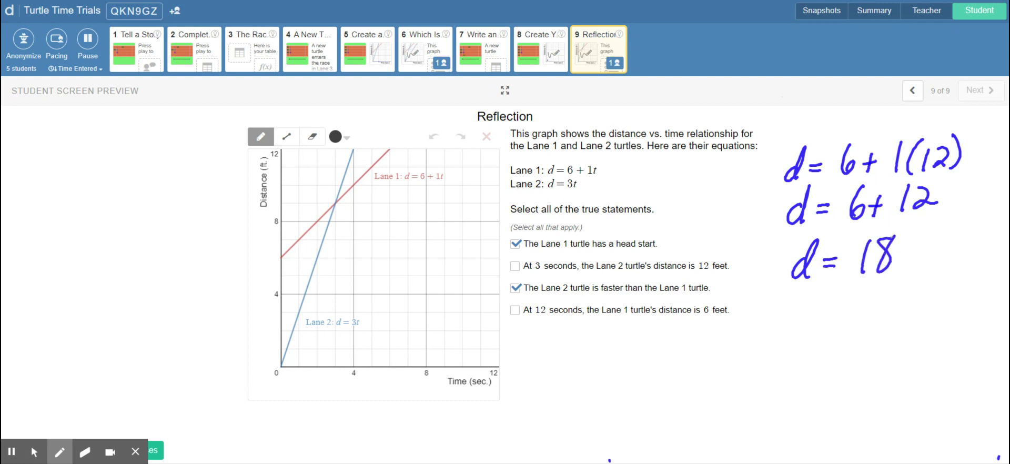